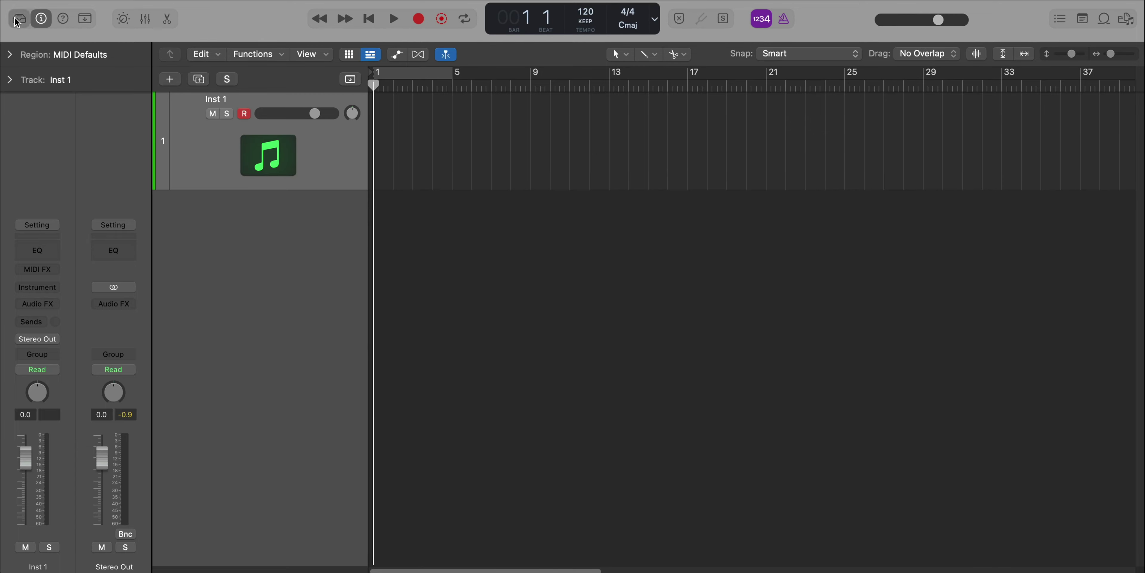
- Load Steinway Grand Piano from the Library's Piano category and lengthen its region to four bars
{"action": "left_click", "coordinate": [28, 358]}
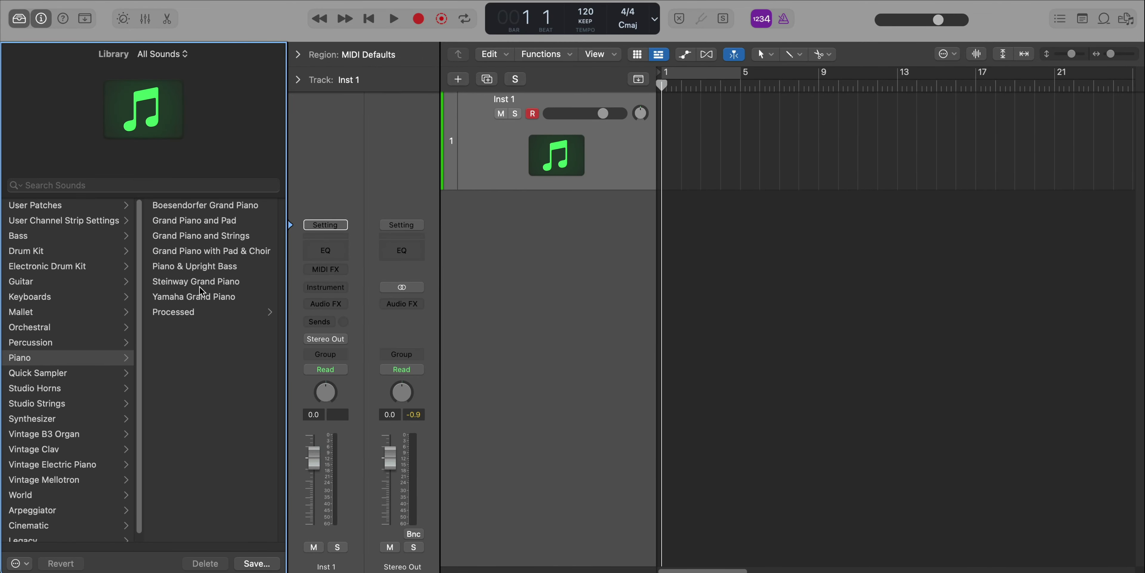
{"action": "left_click", "coordinate": [19, 20]}
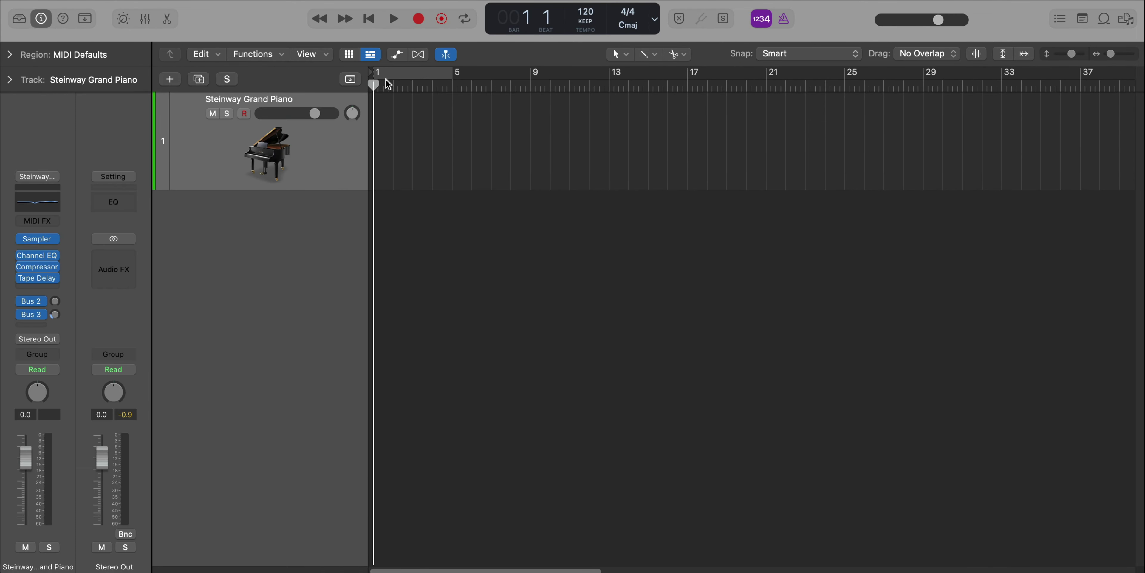
{"action": "left_click_drag", "start_coordinate": [391, 166], "coordinate": [443, 174]}
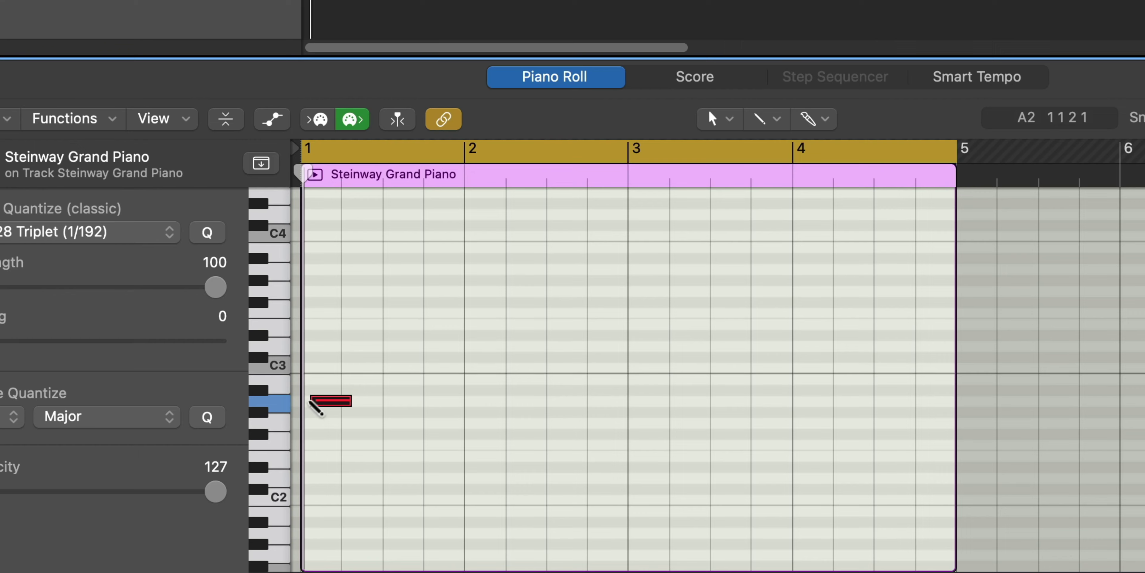
- Pencil in an A minor chord (A2, C3, E3) on bar 1, then add D3 and F3 on beat 3
{"action": "left_click", "coordinate": [322, 402]}
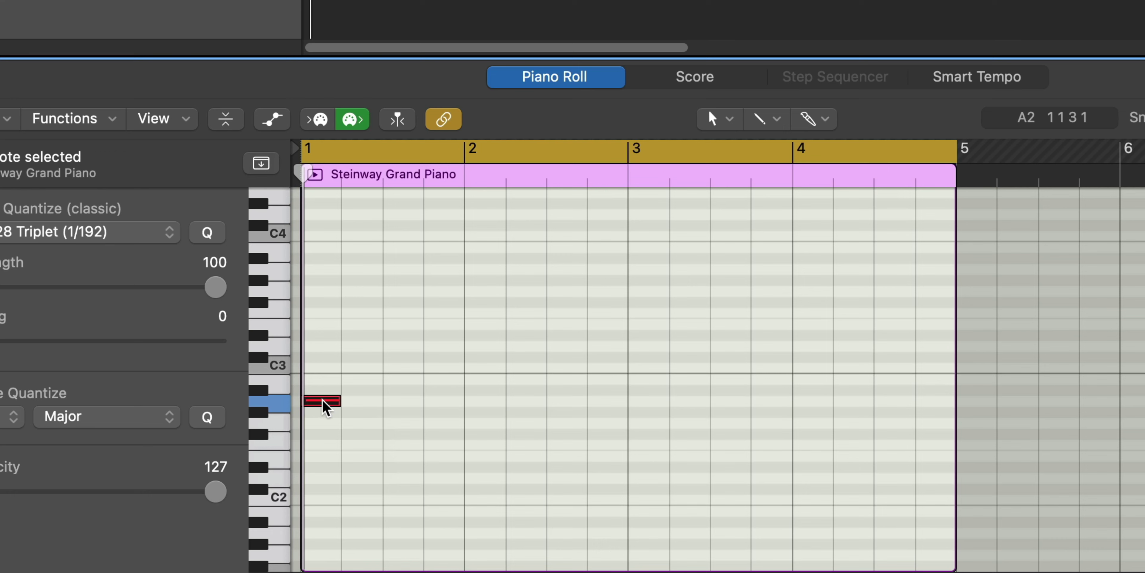
{"action": "left_click_drag", "start_coordinate": [327, 404], "coordinate": [321, 324]}
{"action": "left_click", "coordinate": [339, 425]}
{"action": "left_click_drag", "start_coordinate": [339, 425], "coordinate": [326, 469]}
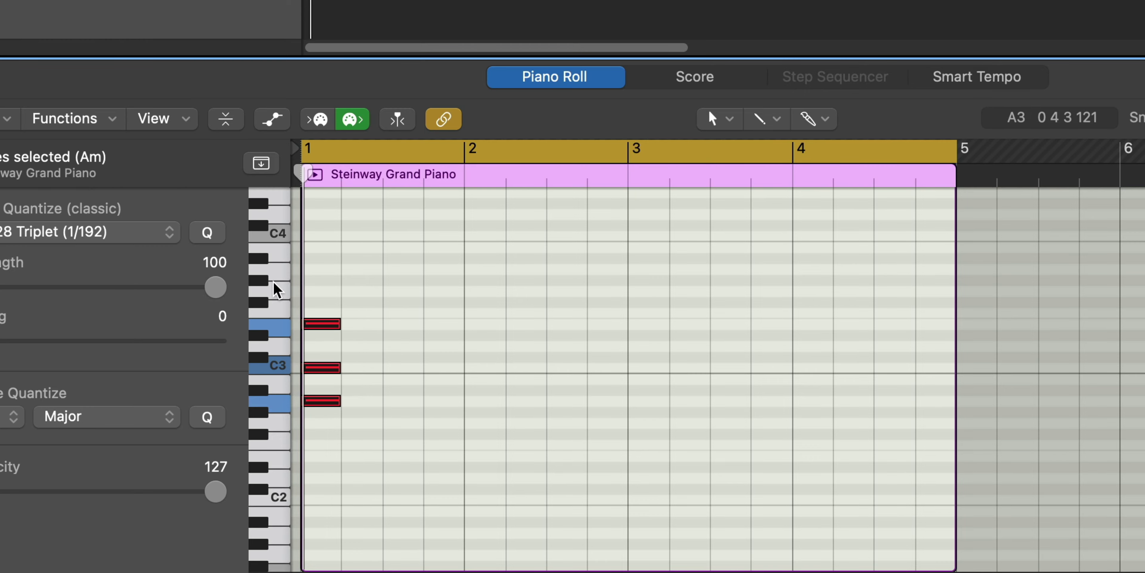
{"action": "key", "text": "space"}
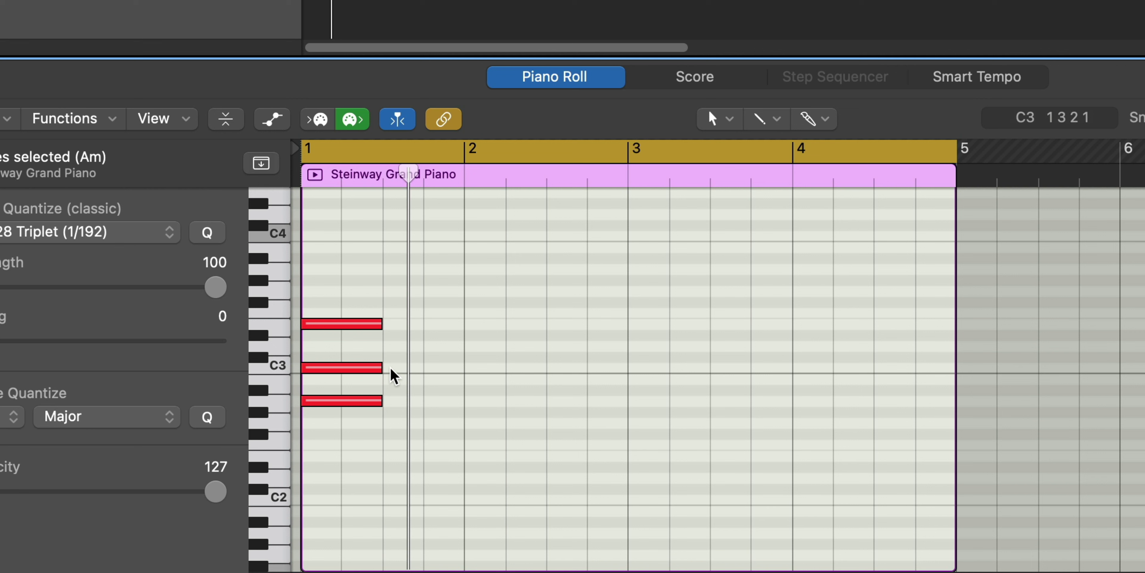
{"action": "left_click", "coordinate": [384, 345], "text": "super"}
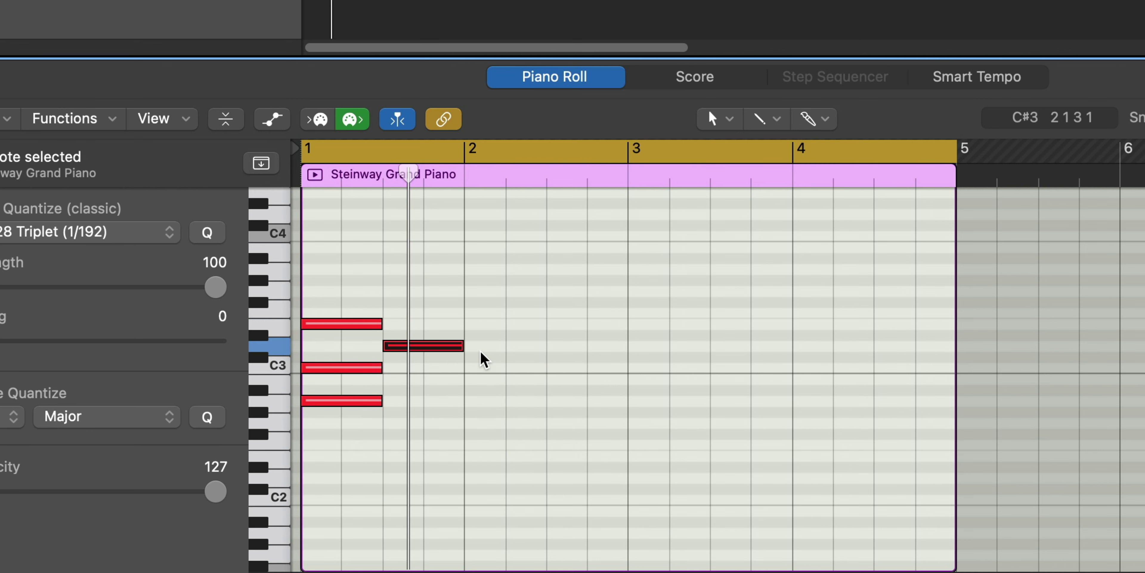
{"action": "left_click_drag", "start_coordinate": [419, 348], "coordinate": [419, 269]}
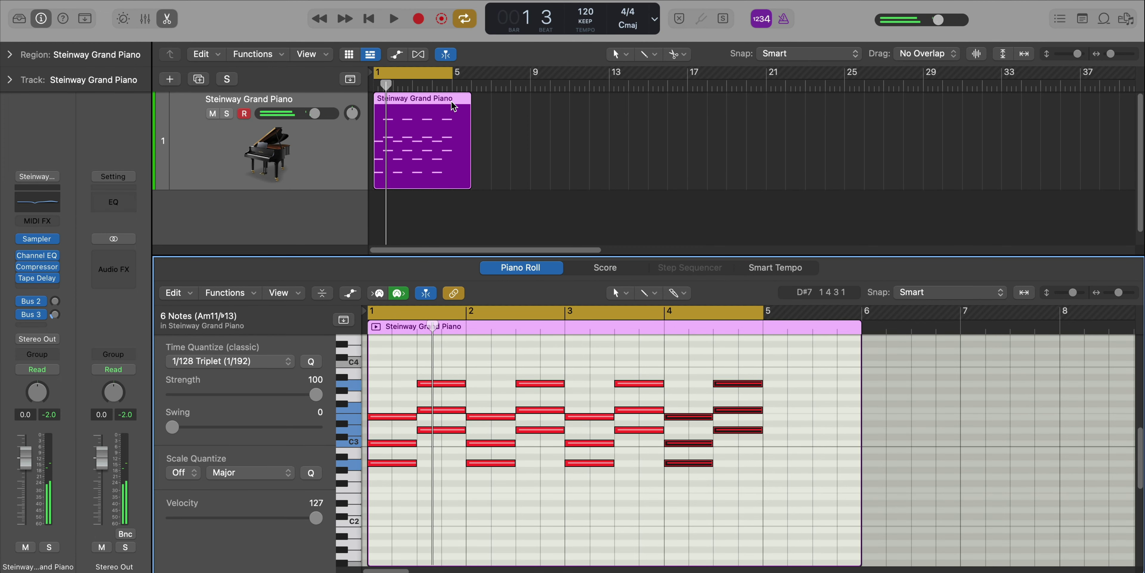
- Split the piano region at bar 5, delete the leftover piece, and play the chords
{"action": "left_click", "coordinate": [453, 99]}
{"action": "key", "text": "Delete"}
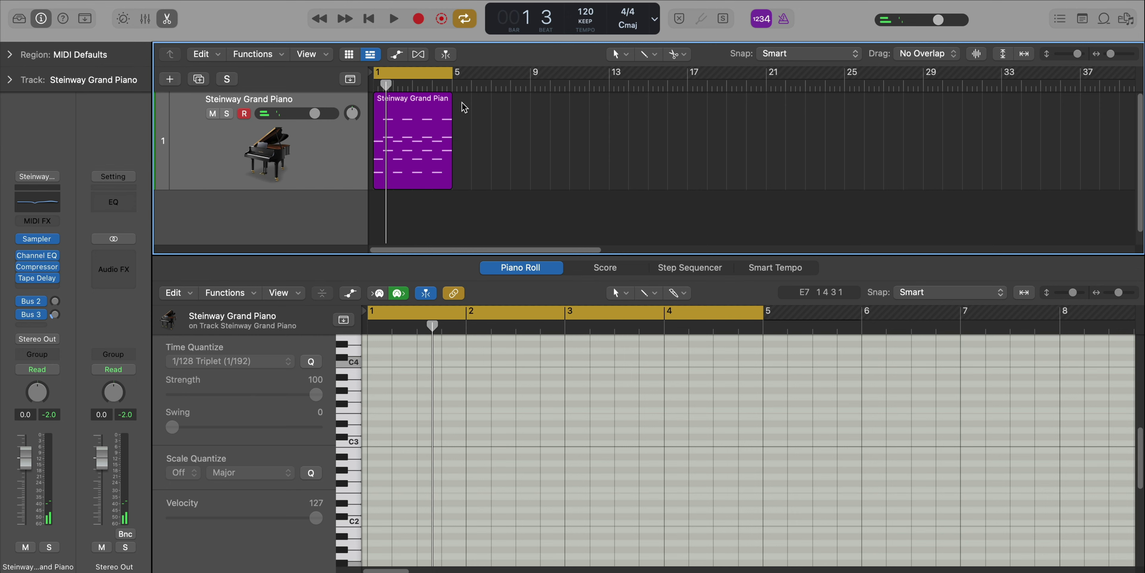
{"action": "left_click", "coordinate": [406, 131]}
{"action": "key", "text": "space"}
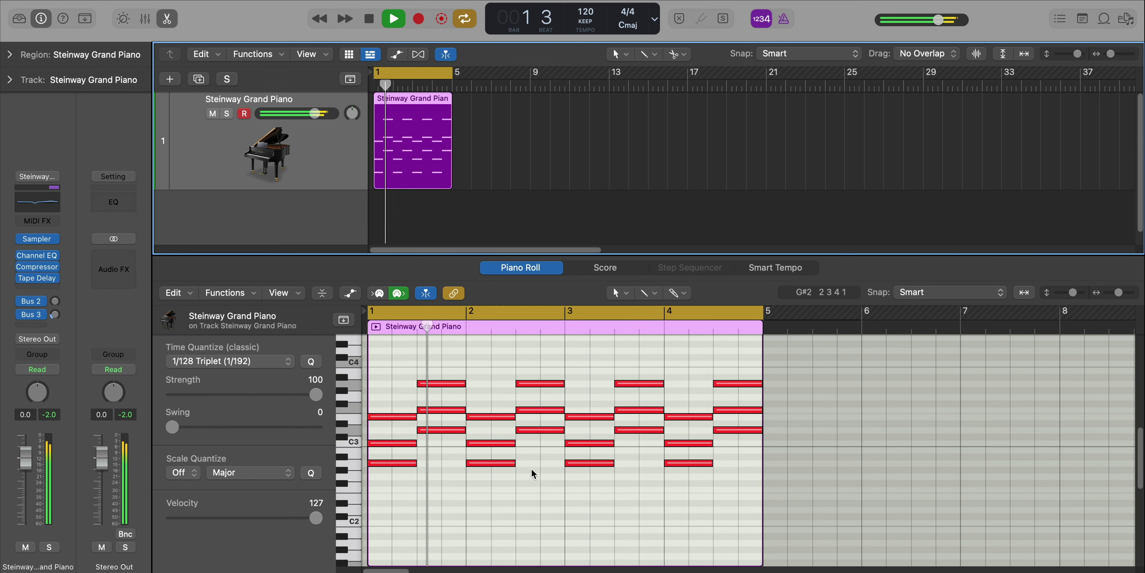
{"action": "key", "text": "super+Right"}
{"action": "key", "text": "super+Left"}
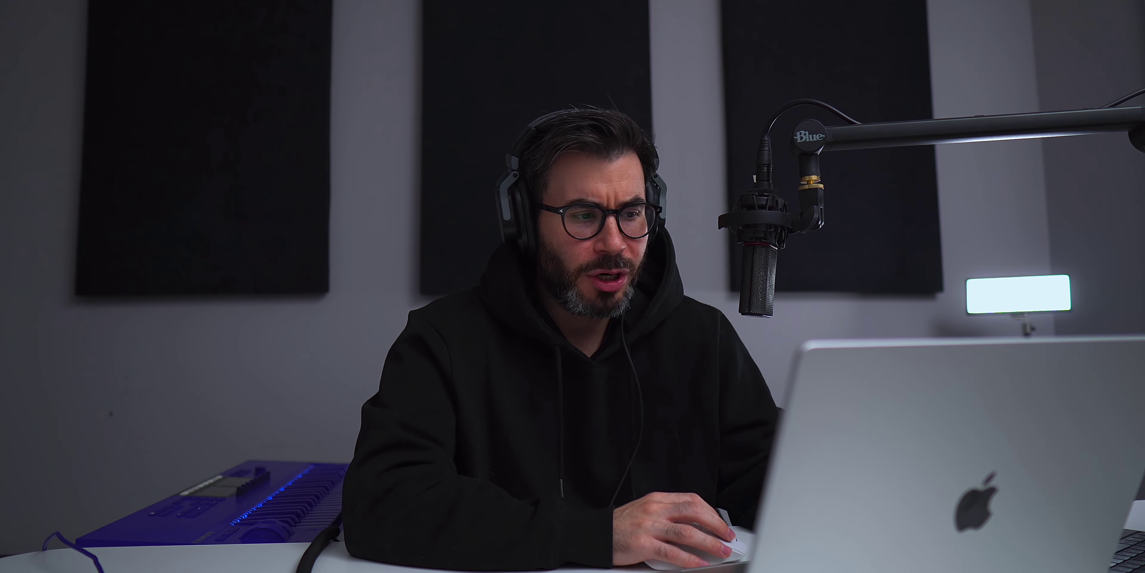
- Drop the four top-row chord notes an octave and stretch the first chord to the next
{"action": "left_click_drag", "start_coordinate": [427, 349], "coordinate": [897, 395]}
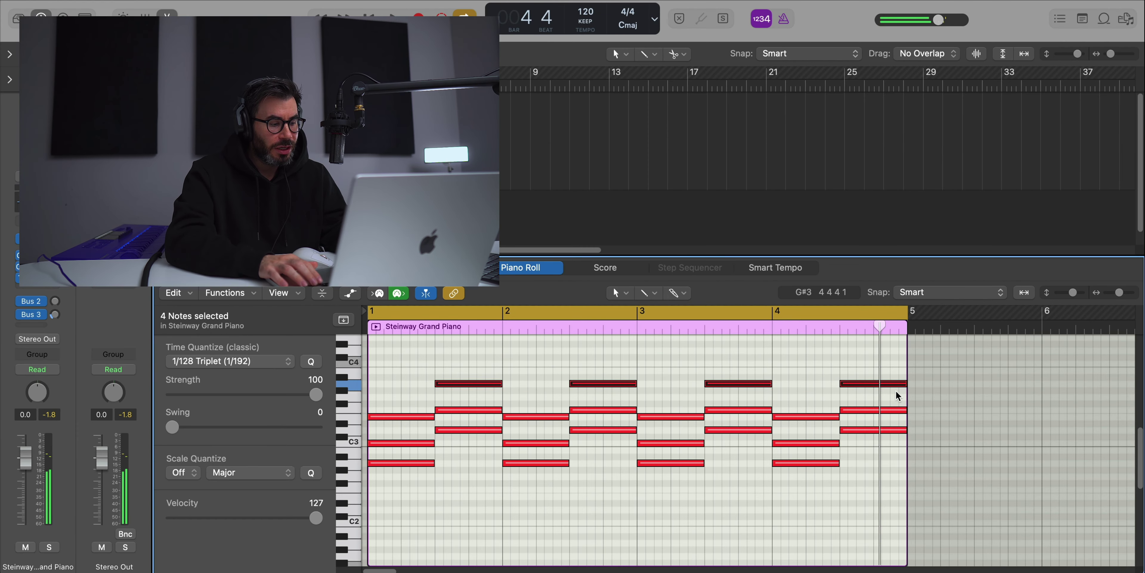
{"action": "key", "text": "alt+shift+Down"}
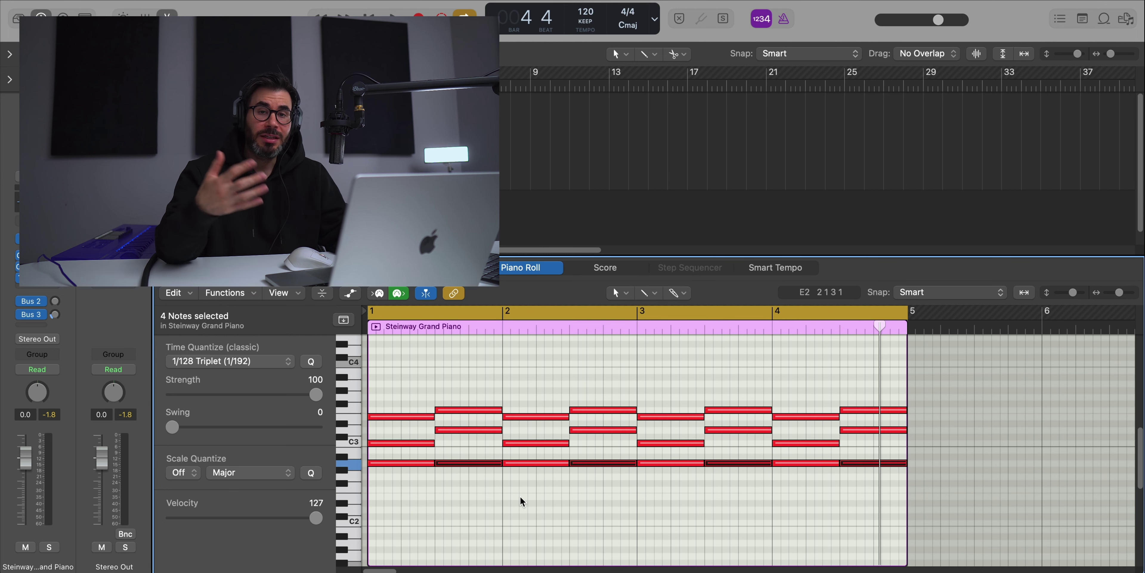
{"action": "key", "text": "space"}
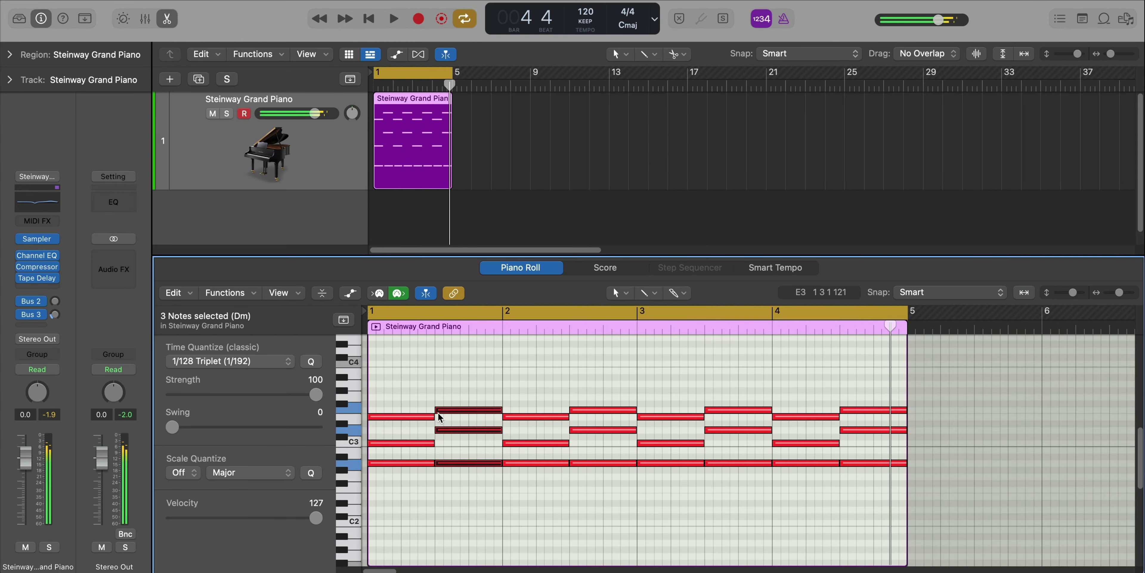
{"action": "left_click_drag", "start_coordinate": [438, 411], "coordinate": [462, 480]}
{"action": "left_click", "coordinate": [460, 504]}
- Play the progression from bar 1 and deselect all notes
{"action": "key", "text": "space"}
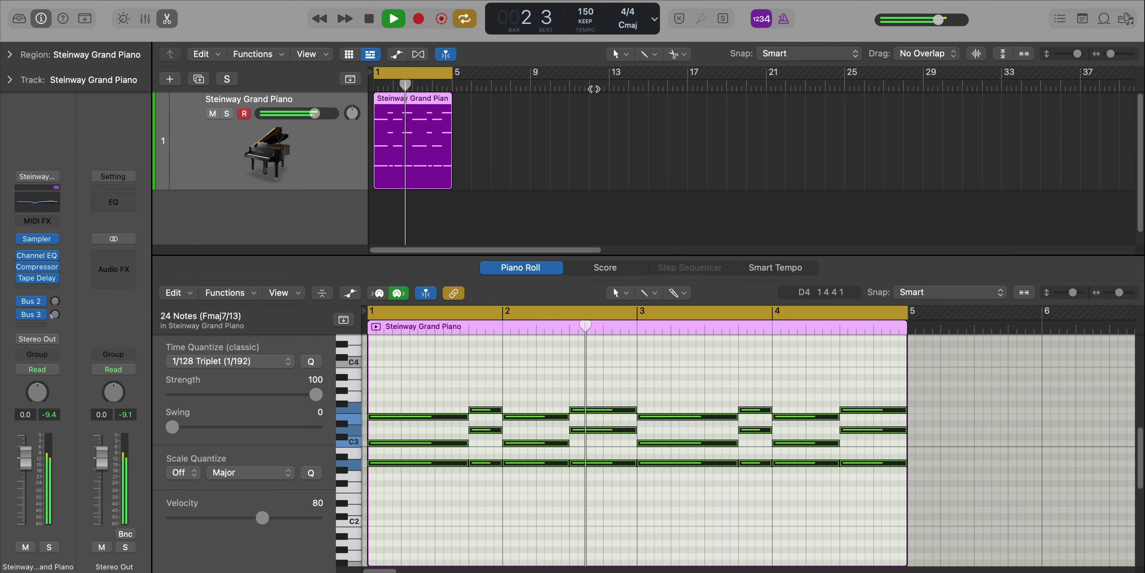
{"action": "left_click", "coordinate": [656, 358]}
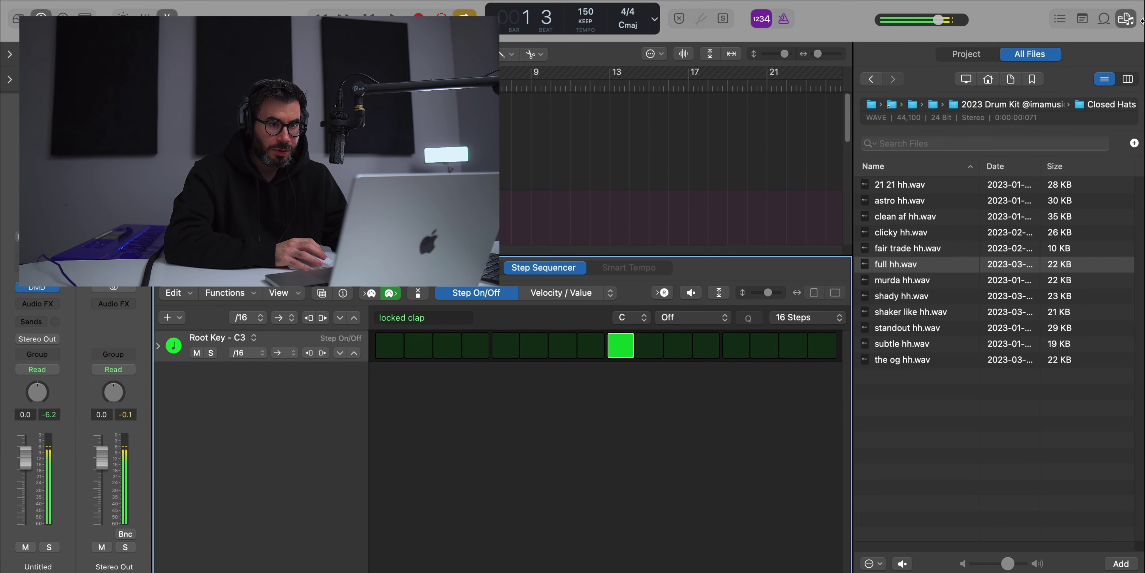
- Set the locked clap pattern to 32 steps and lower the first clap hit to velocity 68
{"action": "left_click", "coordinate": [1128, 20]}
{"action": "left_click", "coordinate": [1099, 318]}
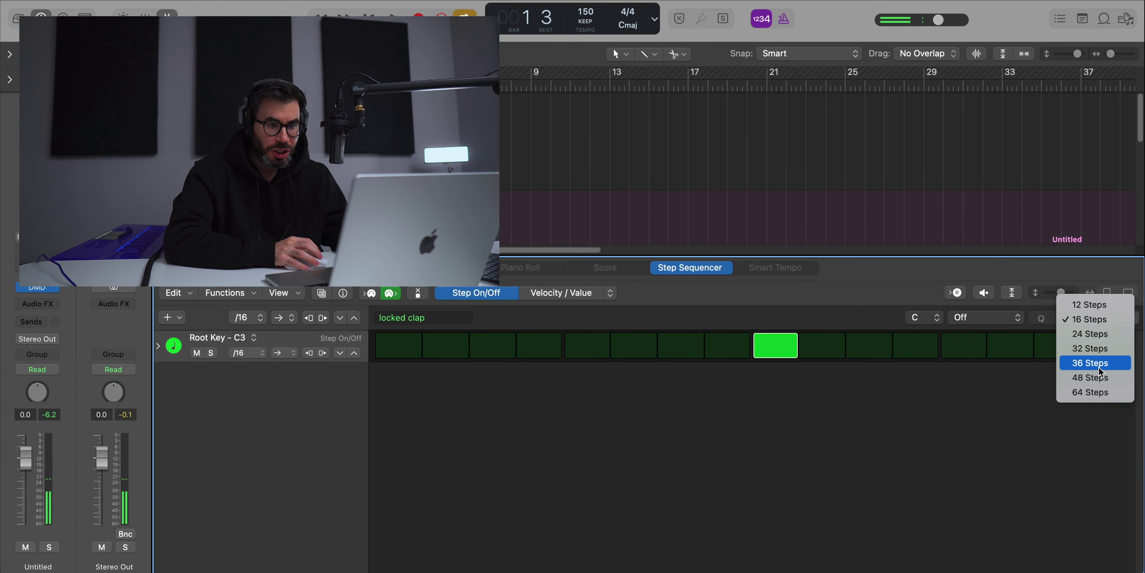
{"action": "left_click", "coordinate": [1098, 351]}
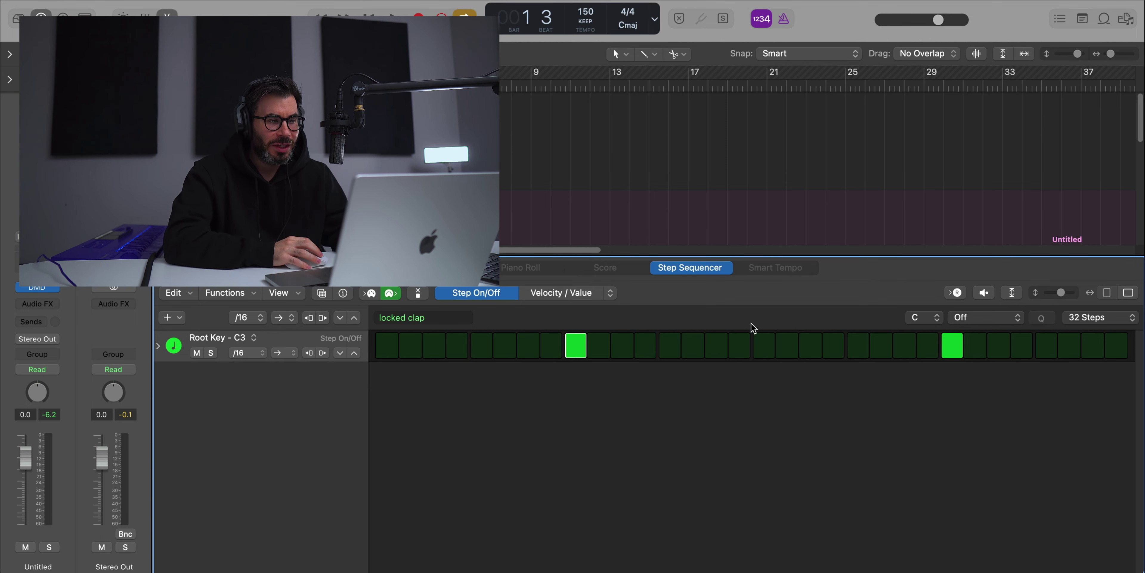
{"action": "left_click", "coordinate": [547, 293]}
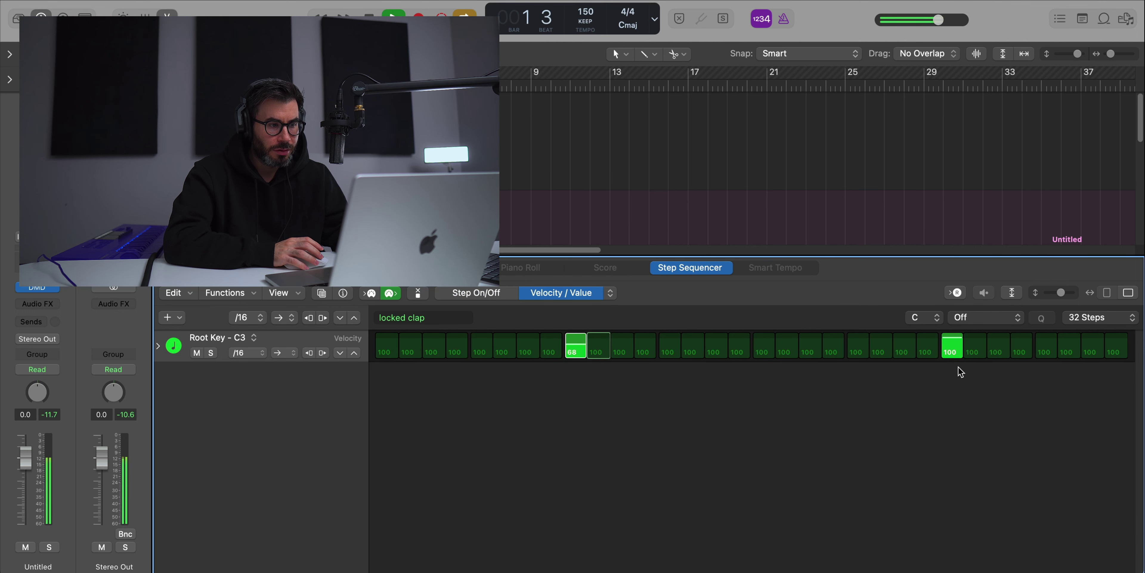
{"action": "key", "text": "e"}
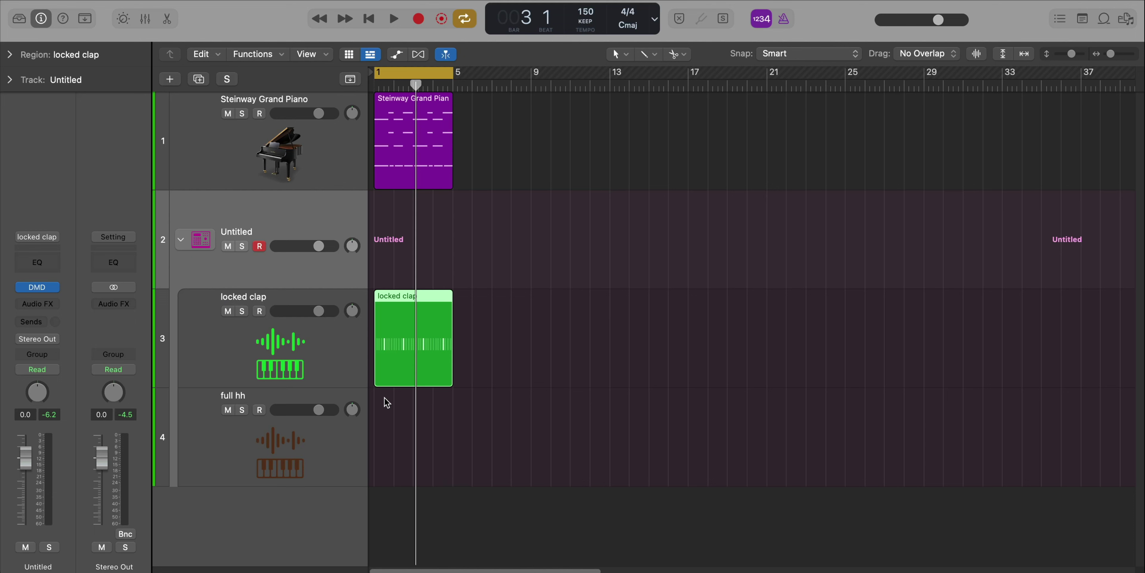
{"action": "right_click", "coordinate": [387, 402]}
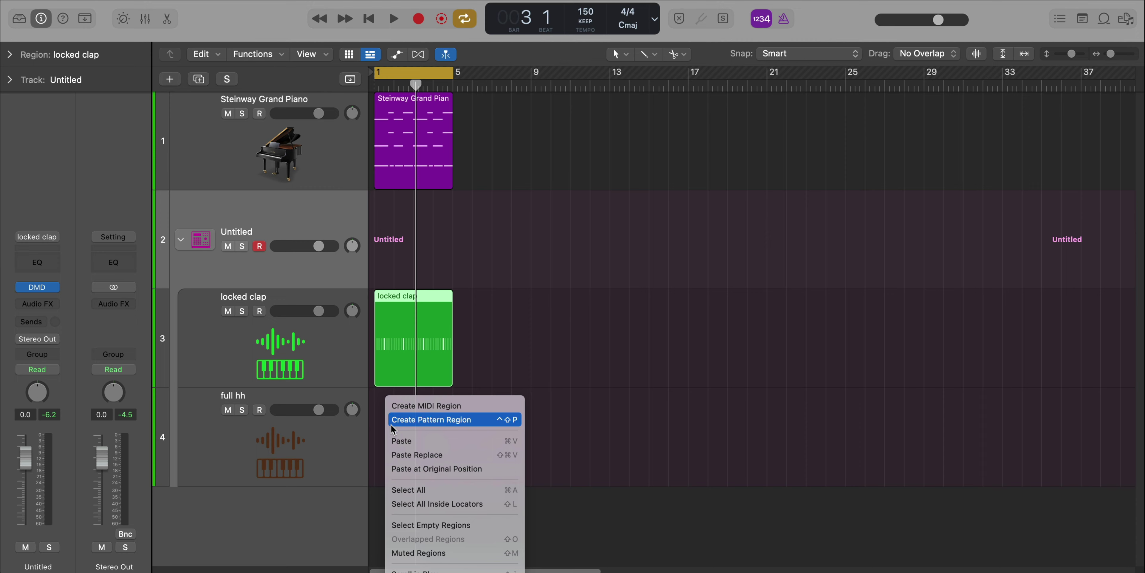
- Create a full hh pattern region with the hi-hat row at /8 rate and edit step velocities
{"action": "left_click", "coordinate": [393, 422]}
{"action": "left_click", "coordinate": [247, 352]}
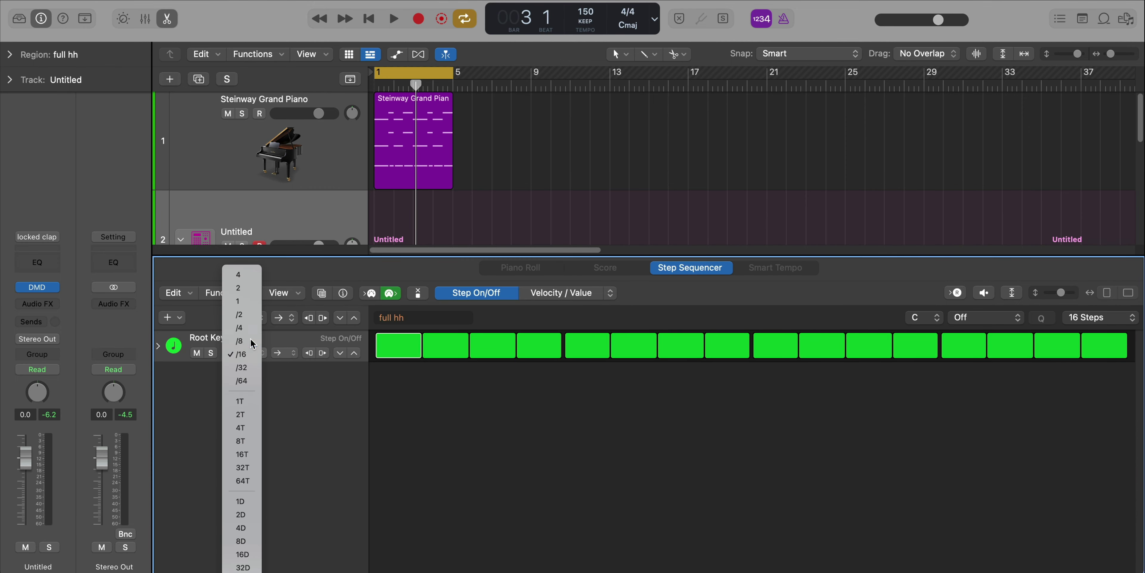
{"action": "left_click", "coordinate": [252, 346]}
{"action": "key", "text": "space"}
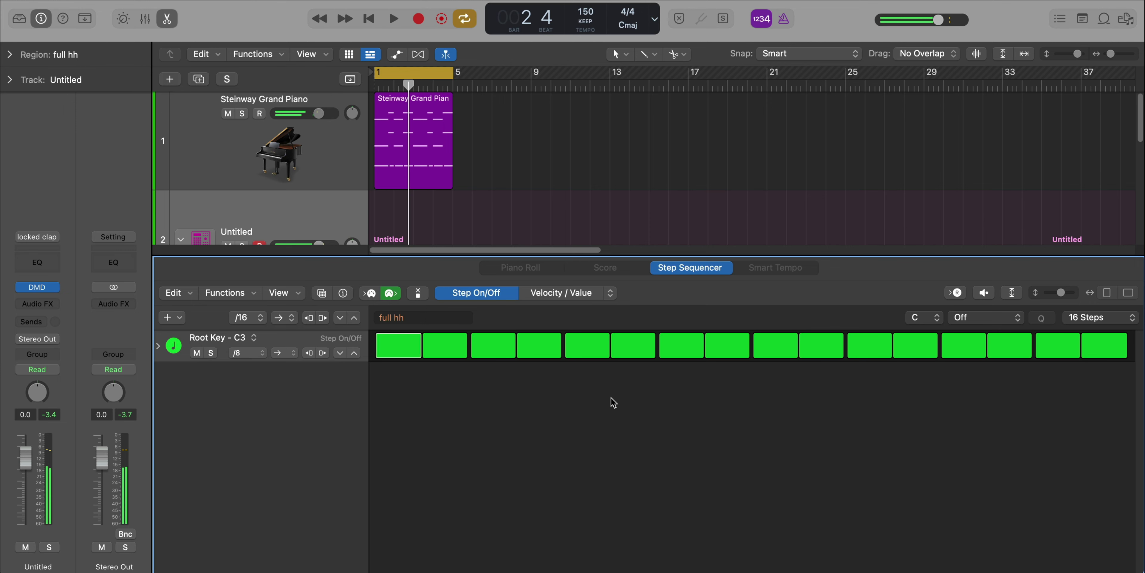
{"action": "left_click", "coordinate": [567, 297]}
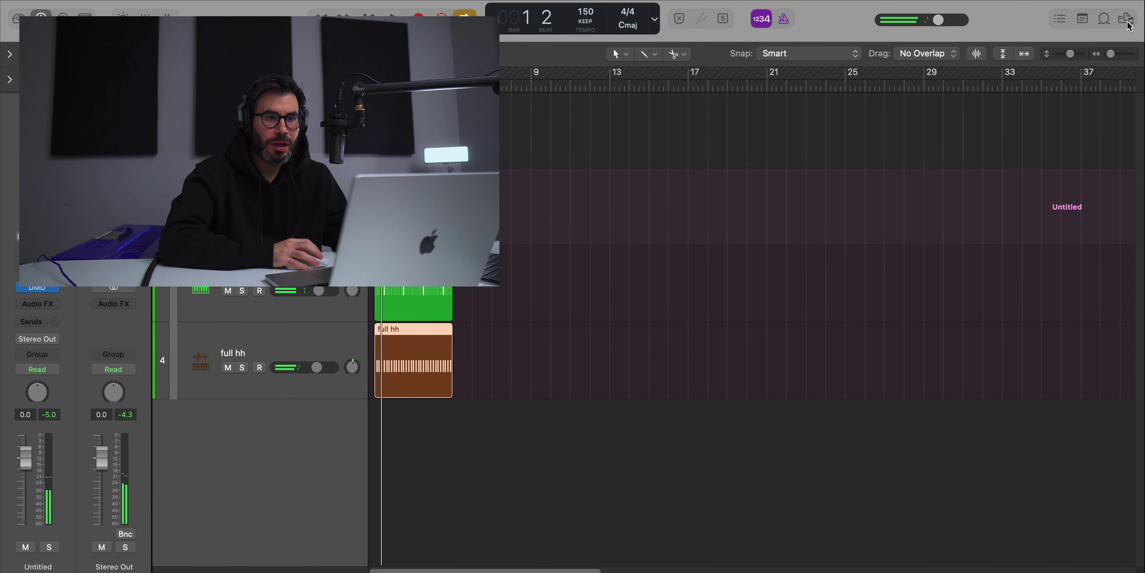
- Draw a held G2 808 note at bar 1 and a shortened A2 note in bar 2
{"action": "key", "text": "f"}
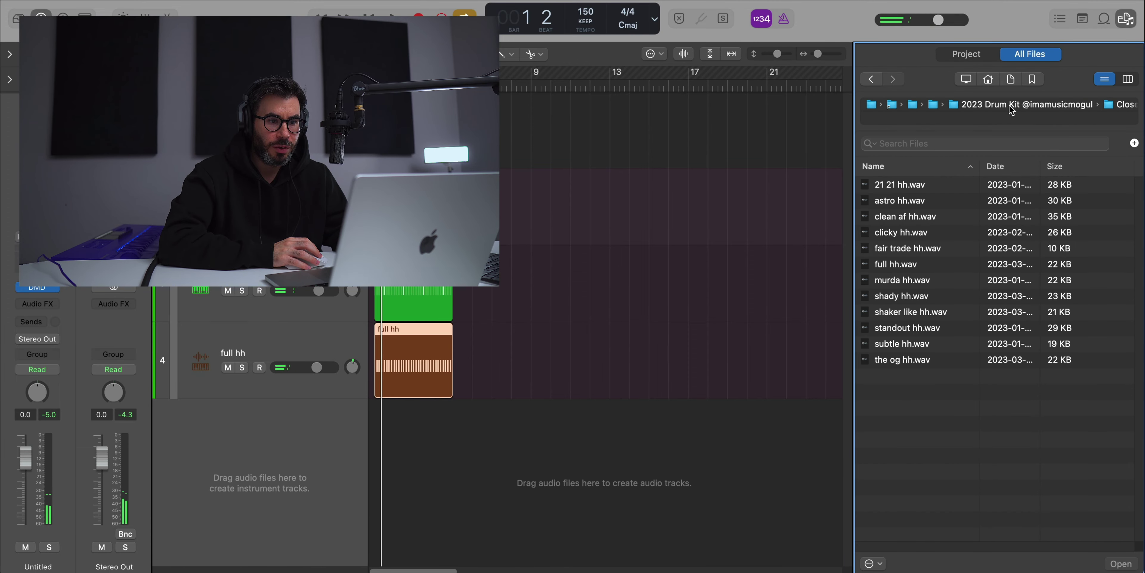
{"action": "left_click", "coordinate": [296, 421]}
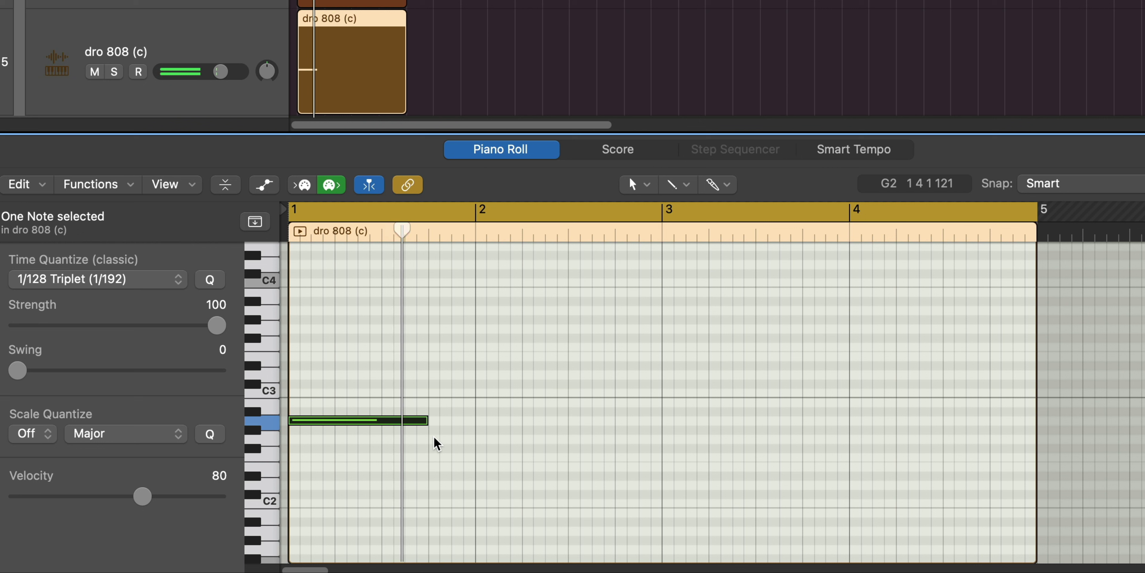
{"action": "left_click", "coordinate": [429, 374]}
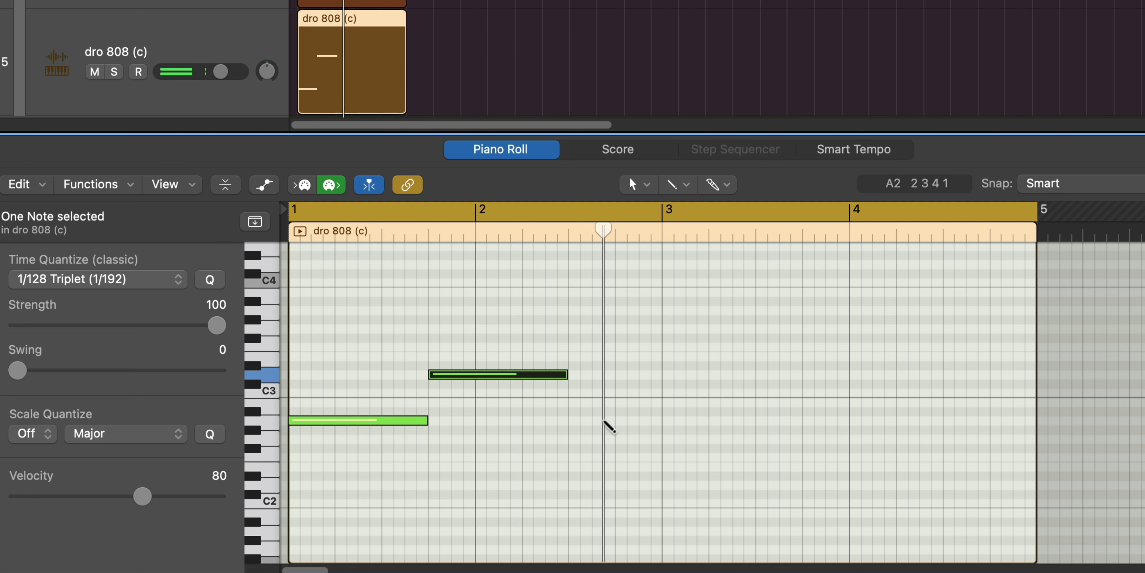
{"action": "left_click", "coordinate": [606, 420]}
{"action": "mouse_move", "coordinate": [606, 420]}
{"action": "left_mouse_down"}
{"action": "mouse_move", "coordinate": [629, 422]}
{"action": "mouse_move", "coordinate": [615, 420]}
{"action": "left_mouse_up"}
{"action": "left_click_drag", "start_coordinate": [742, 421], "coordinate": [251, 335]}
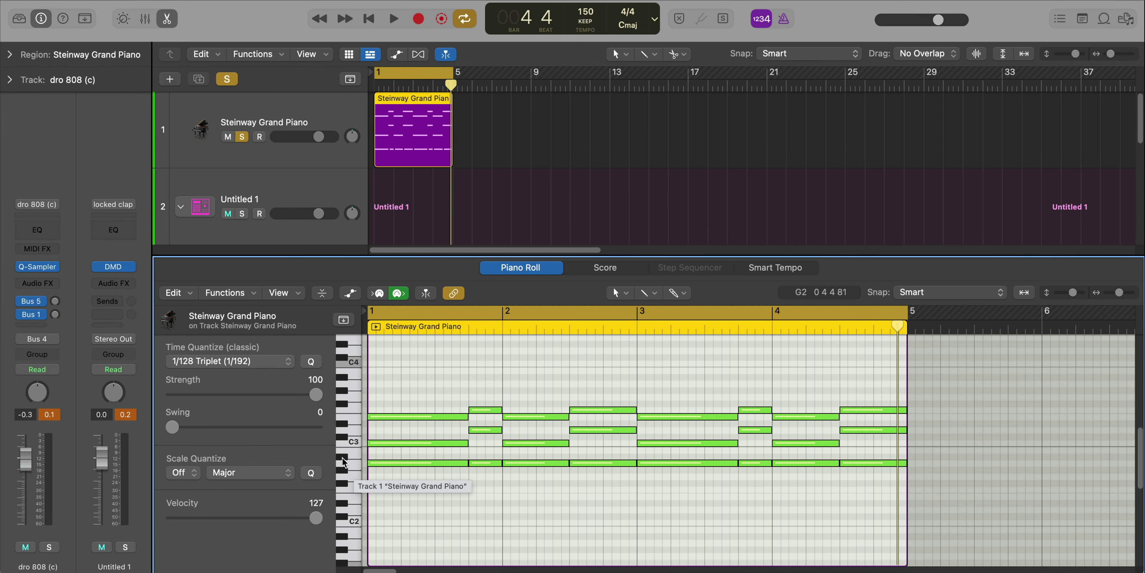
- Transpose all 24 piano chord notes up three semitones, then select the first chord's three notes
{"action": "left_click_drag", "start_coordinate": [377, 393], "coordinate": [941, 510]}
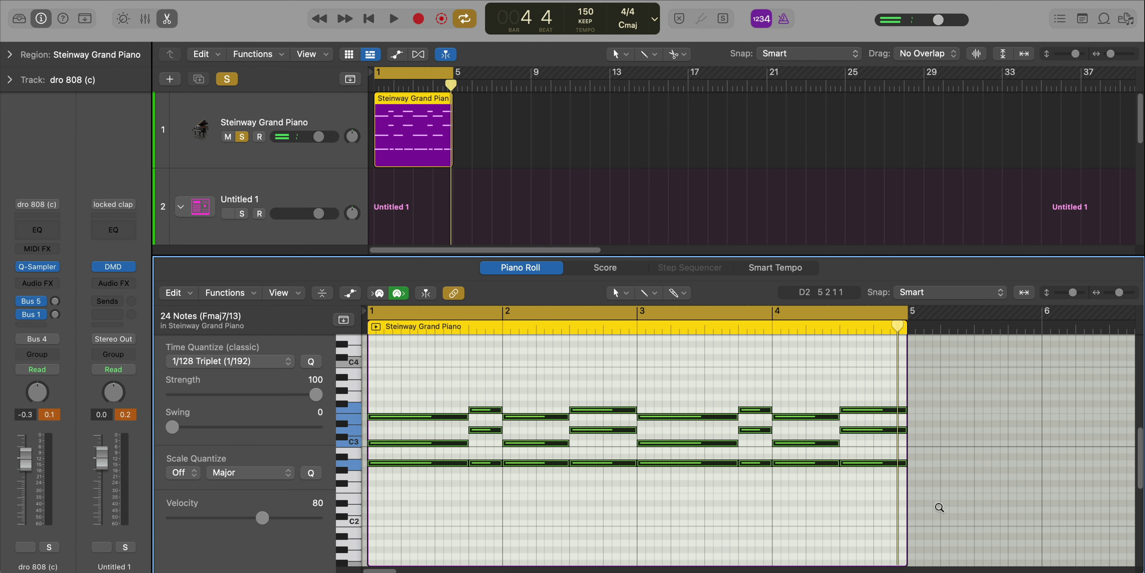
{"action": "key", "text": "alt+Up"}
{"action": "key", "text": "alt+Up"}
{"action": "key", "text": "alt+Up"}
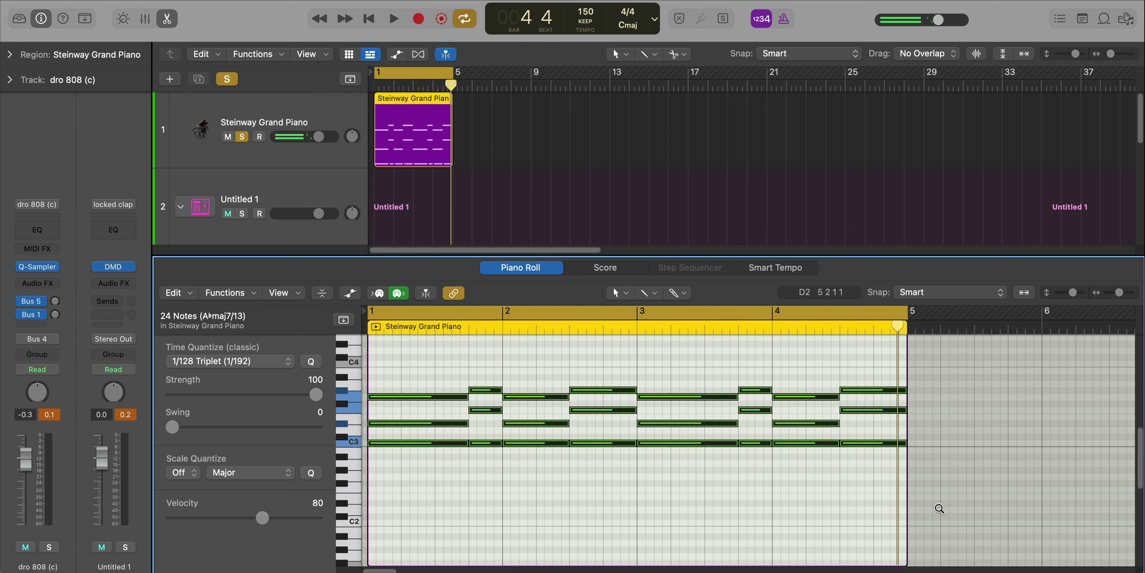
{"action": "left_click", "coordinate": [477, 382]}
{"action": "left_click_drag", "start_coordinate": [468, 360], "coordinate": [393, 509]}
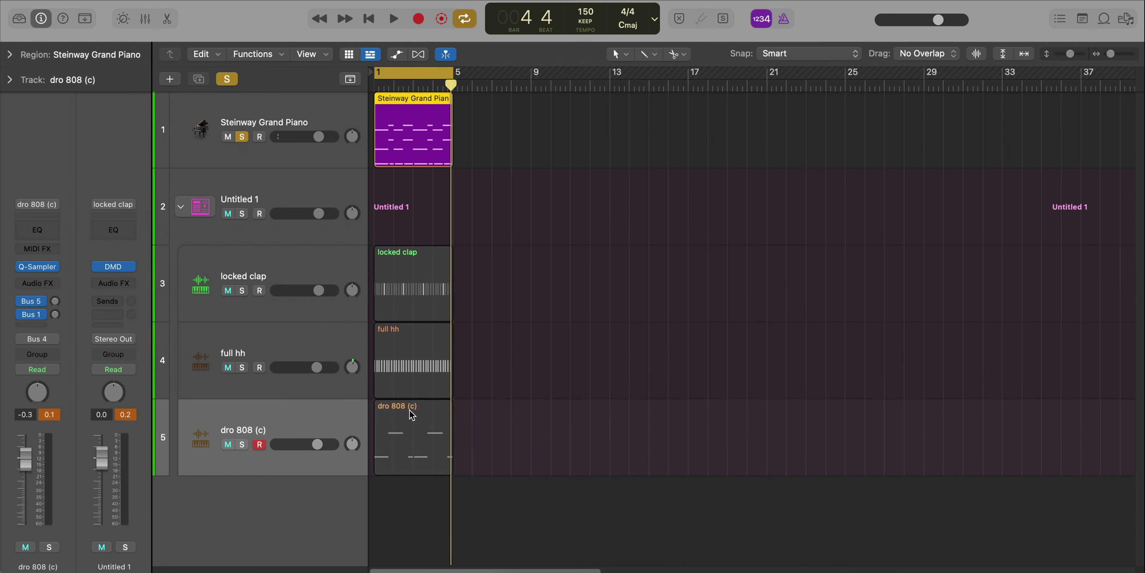
- Open the dro 808 (c) region and transpose its notes up to match the chords
{"action": "double_click", "coordinate": [411, 415]}
{"action": "key", "text": "alt+Up"}
{"action": "key", "text": "alt+Up"}
{"action": "key", "text": "alt+Up"}
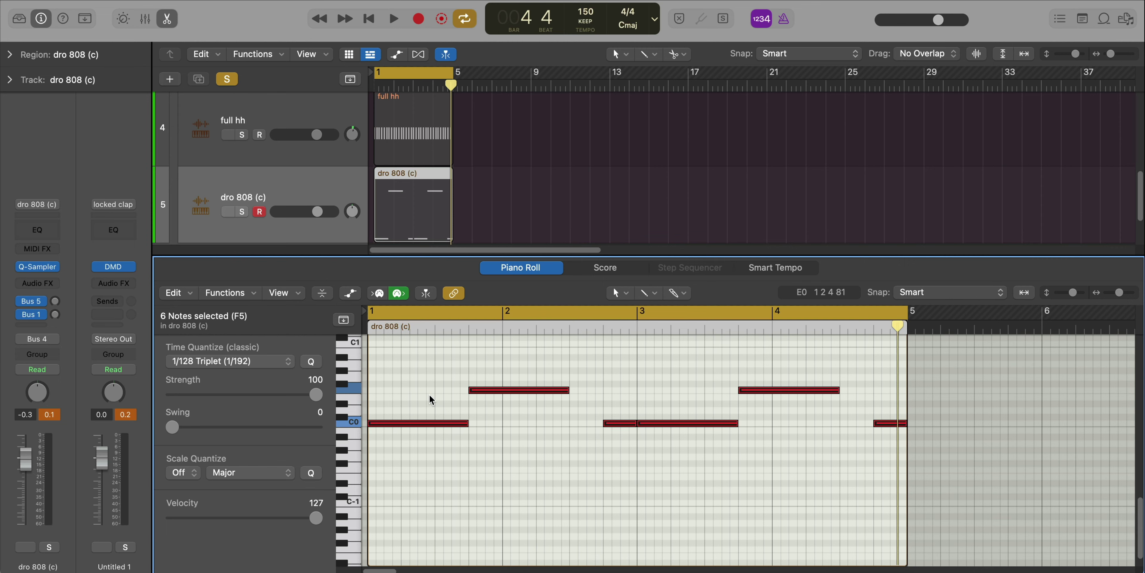
- Unsolo the piano, play the full five-track beat, and open the Steinway Grand Piano region
{"action": "key", "text": "p"}
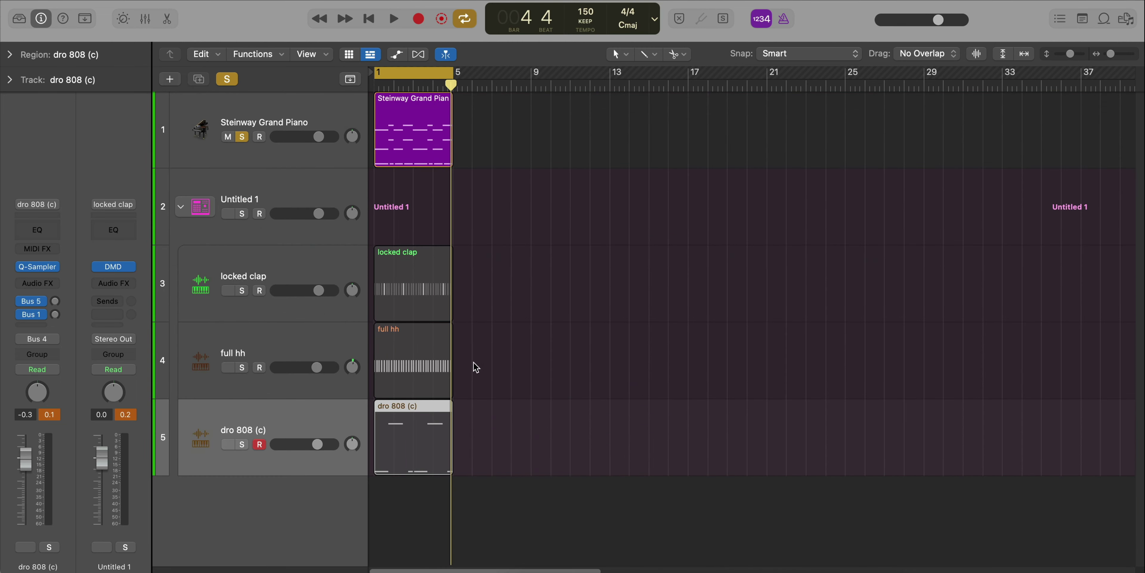
{"action": "left_click", "coordinate": [242, 137]}
{"action": "key", "text": "space"}
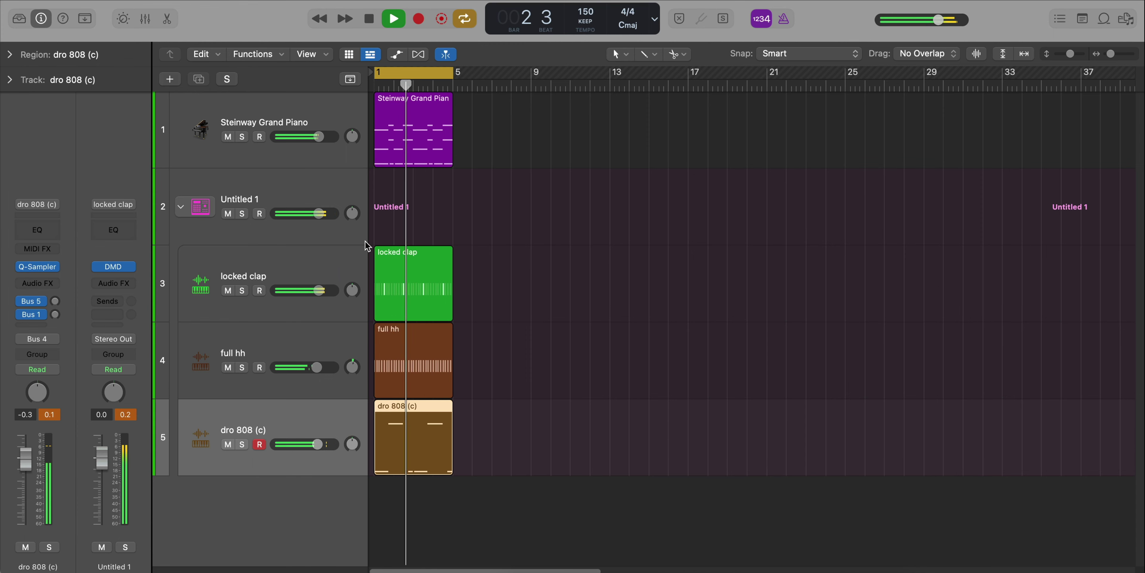
{"action": "left_click", "coordinate": [307, 111]}
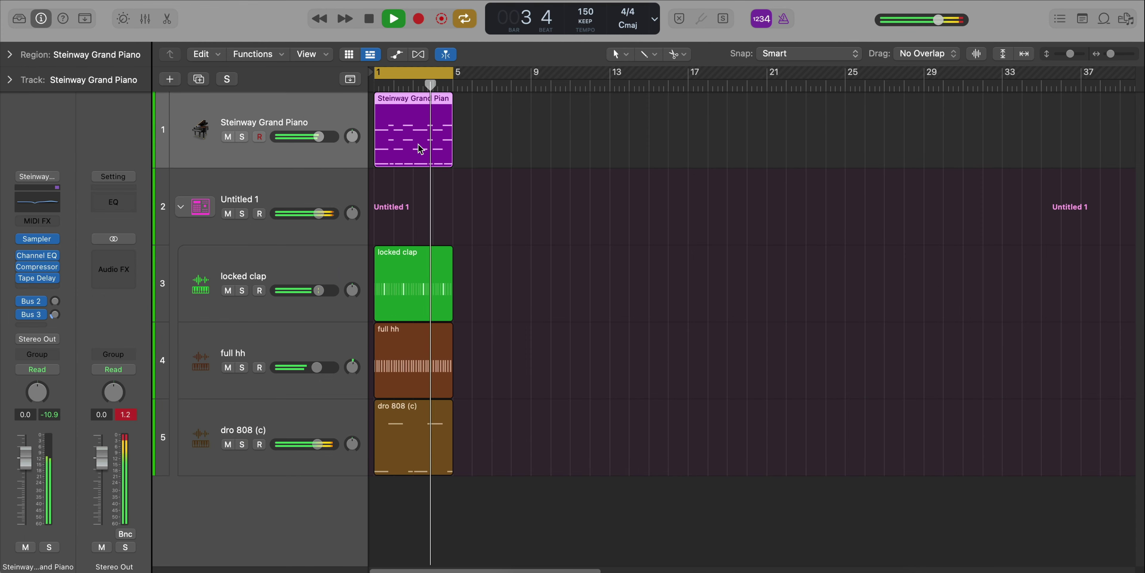
{"action": "double_click", "coordinate": [421, 134]}
{"action": "key", "text": "space"}
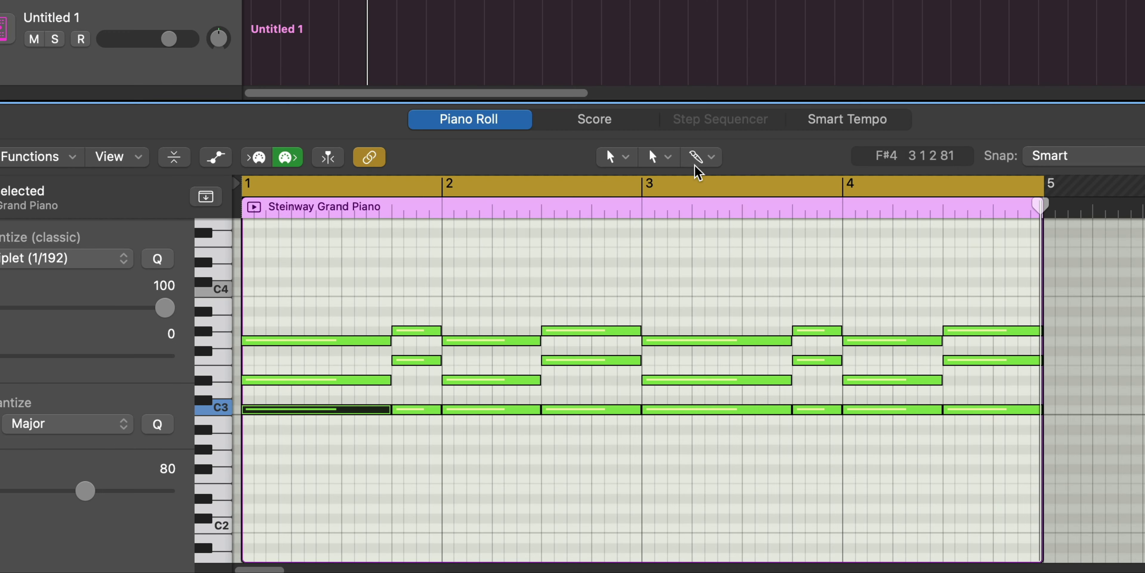
- Chop the first C3 Steinway chord note into six pieces with the Scissors tool and play it back
{"action": "left_click", "coordinate": [696, 156]}
{"action": "left_click", "coordinate": [751, 273]}
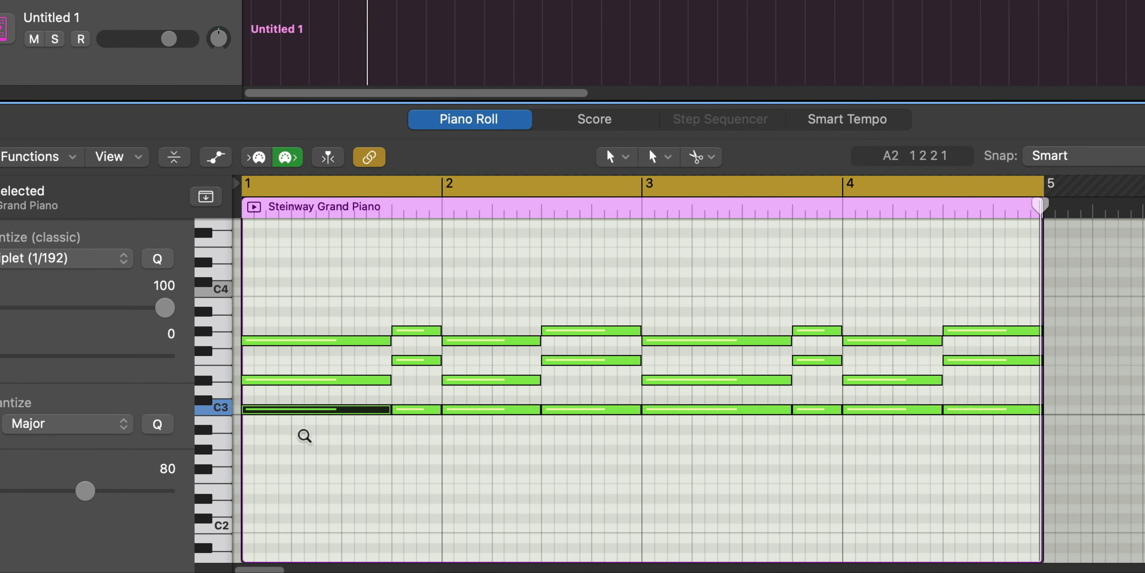
{"action": "left_click", "coordinate": [267, 410], "text": "alt"}
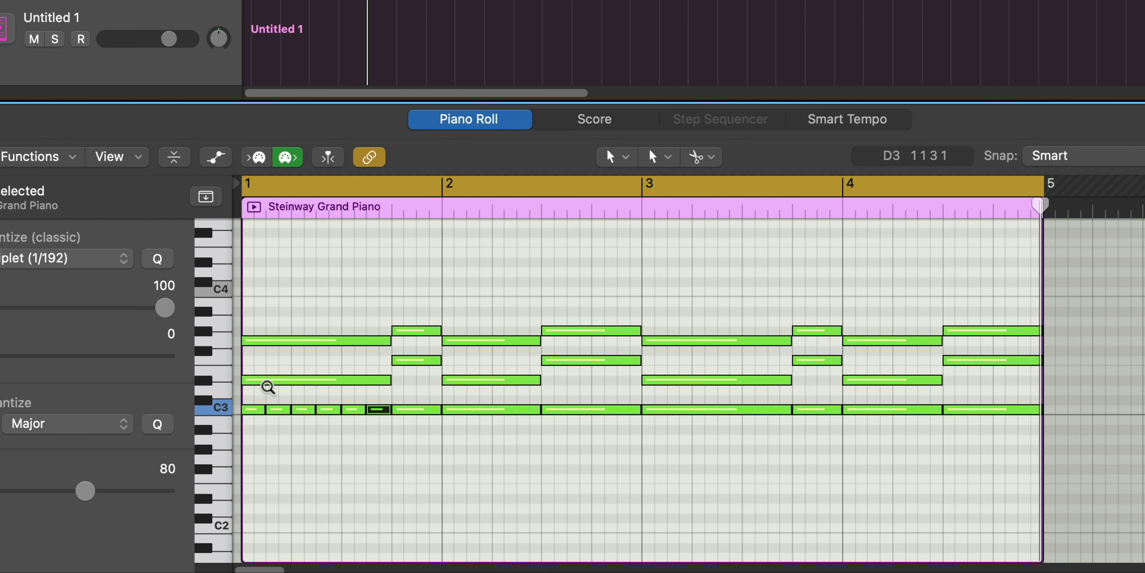
{"action": "left_click", "coordinate": [256, 358], "text": "ctrl+alt"}
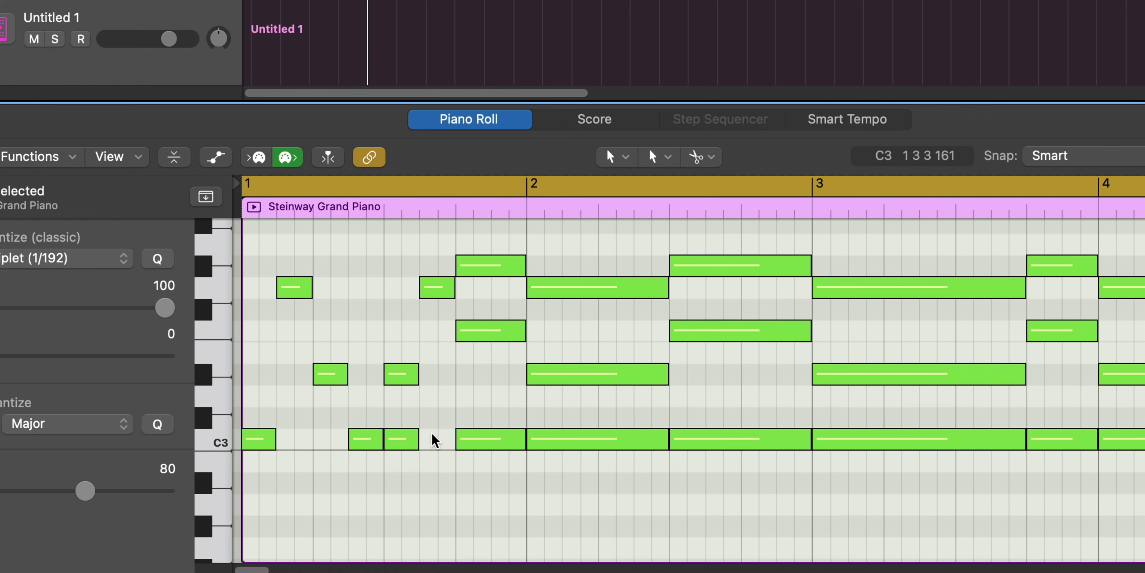
{"action": "key", "text": "space"}
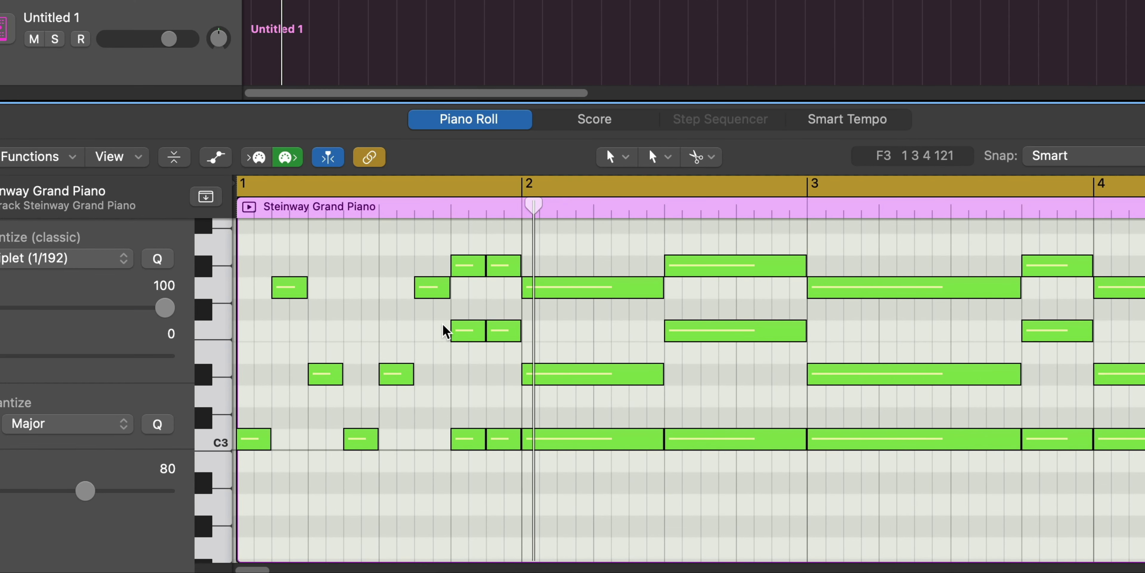
- Delete the extra notes at bar 1 beat 4, including the C3 and top notes, then replay
{"action": "left_click_drag", "start_coordinate": [445, 331], "coordinate": [493, 442]}
{"action": "key", "text": "Delete"}
{"action": "key", "text": "Delete"}
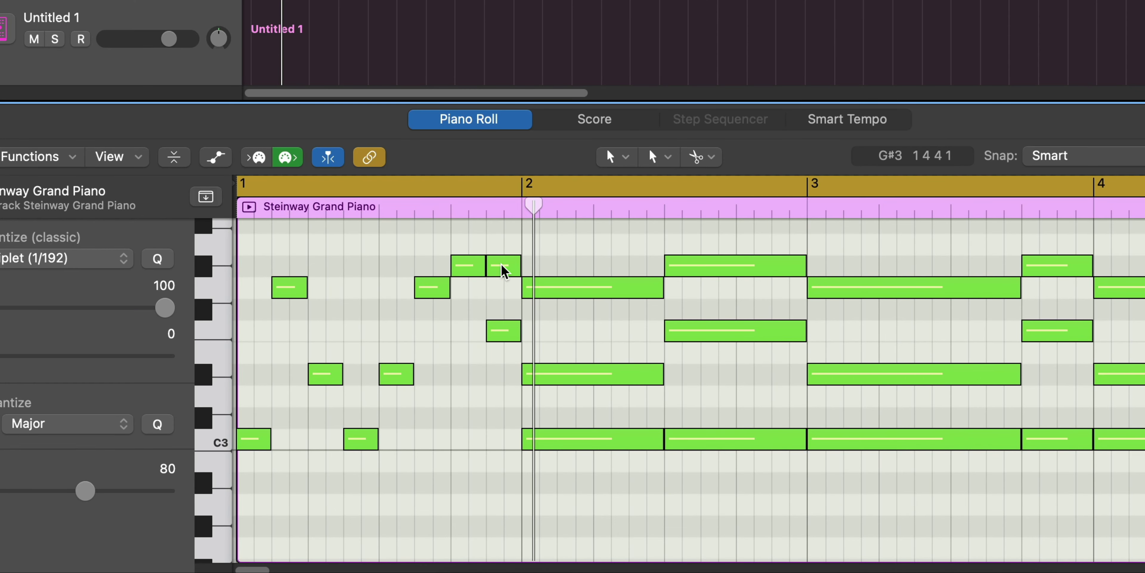
{"action": "left_click", "coordinate": [499, 265]}
{"action": "key", "text": "Delete"}
{"action": "key", "text": "Return"}
{"action": "key", "text": "space"}
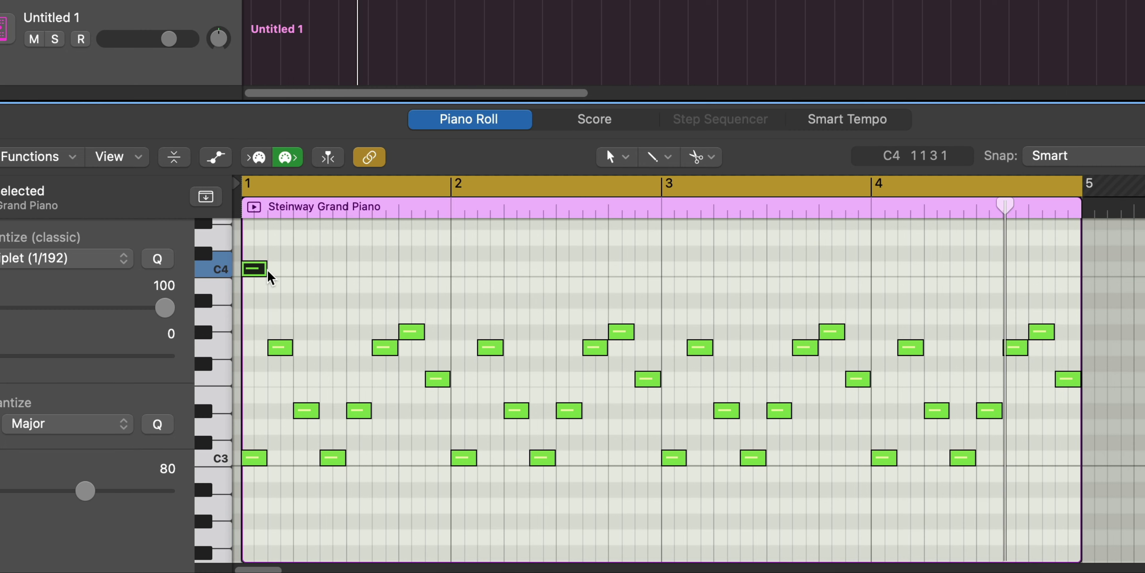
- Stretch the bar 1 C4 note to three beats and add a higher melody note
{"action": "left_click_drag", "start_coordinate": [263, 269], "coordinate": [346, 269]}
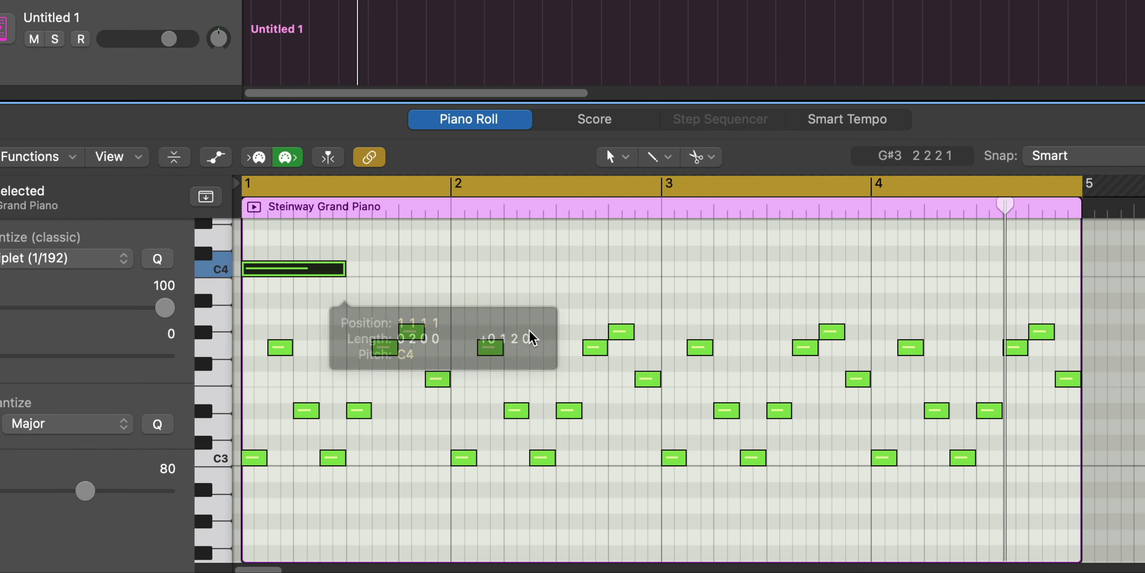
{"action": "key", "text": "space"}
{"action": "scroll", "coordinate": [413, 294], "scroll_direction": "up", "scroll_amount": 3}
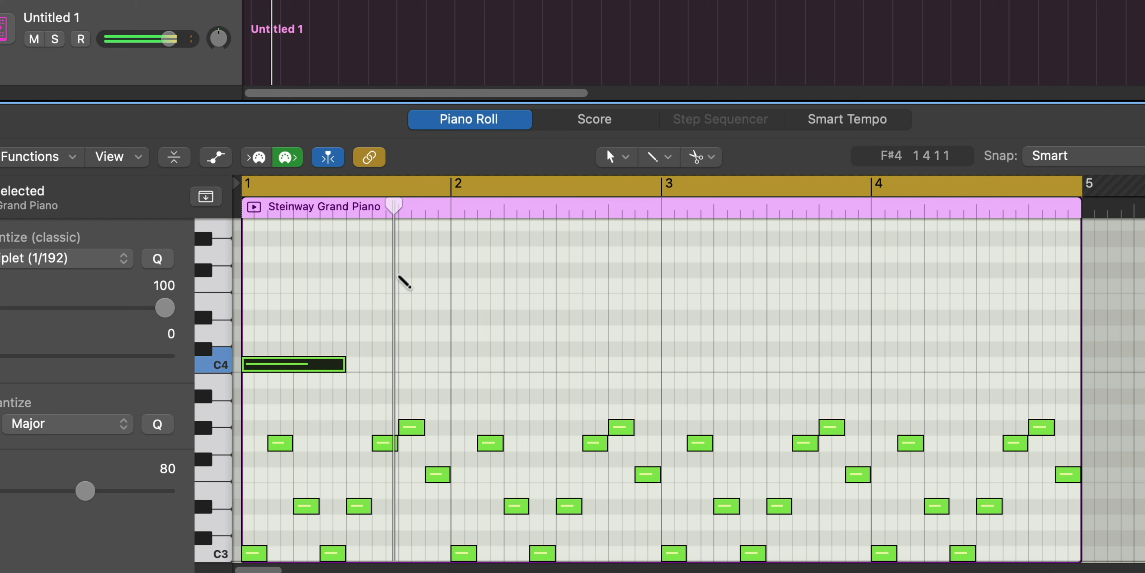
{"action": "left_click", "coordinate": [405, 281]}
{"action": "mouse_move", "coordinate": [345, 363]}
{"action": "left_mouse_down"}
{"action": "mouse_move", "coordinate": [391, 378]}
{"action": "mouse_move", "coordinate": [398, 364]}
{"action": "left_mouse_up"}
{"action": "key", "text": "space"}
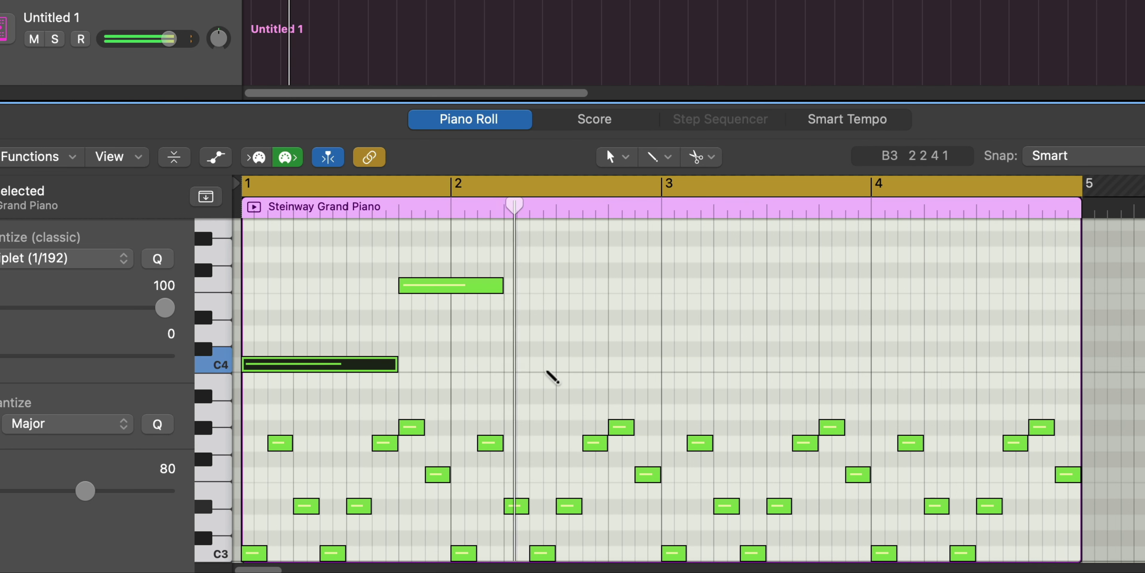
- Add a C4 note at bar 2.3 ending at bar 3 and extend the F4 note to bar 2.3
{"action": "left_click", "coordinate": [557, 364]}
{"action": "left_click_drag", "start_coordinate": [710, 368], "coordinate": [661, 376]}
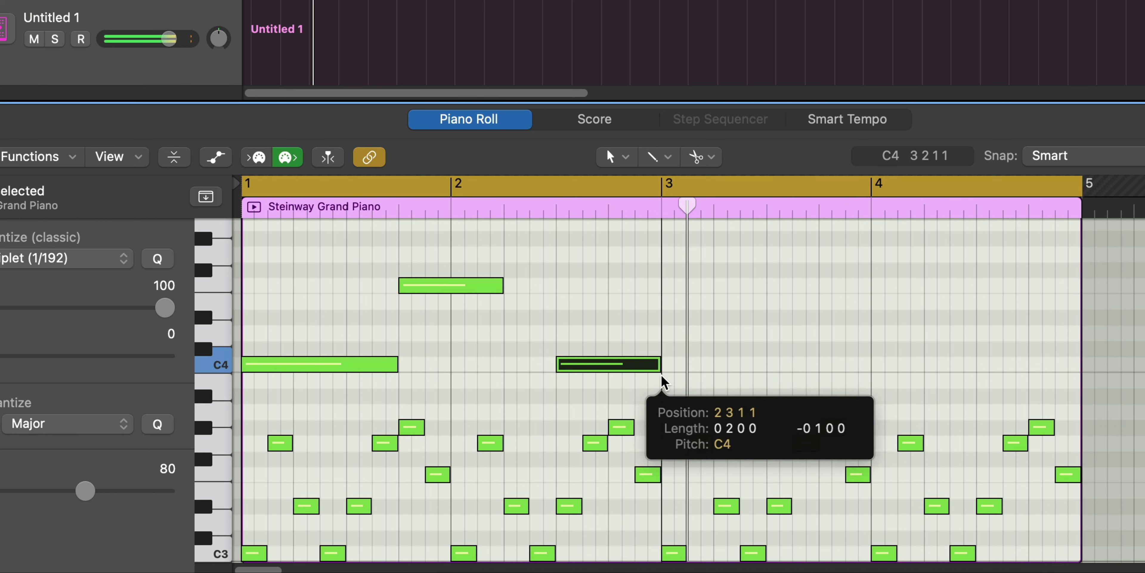
{"action": "key", "text": "Delete"}
{"action": "left_click_drag", "start_coordinate": [503, 285], "coordinate": [548, 291]}
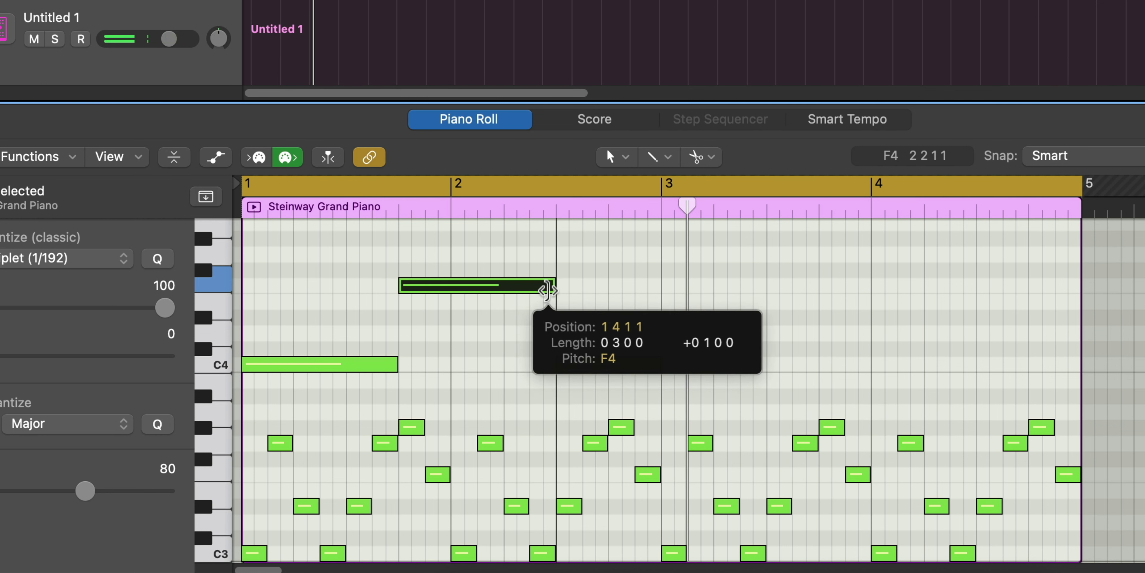
- Repeat the three melody notes two bars later and add a short D4 note in bar 2
{"action": "left_click_drag", "start_coordinate": [700, 376], "coordinate": [314, 287]}
{"action": "key", "text": "super+r"}
{"action": "key", "text": "space"}
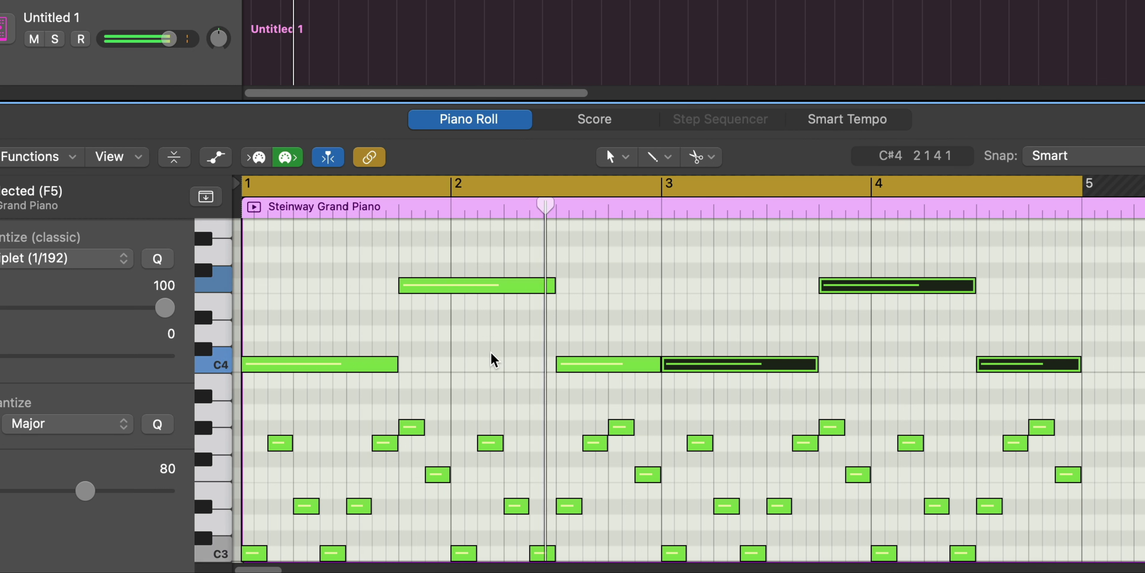
{"action": "left_click", "coordinate": [509, 340], "text": "super"}
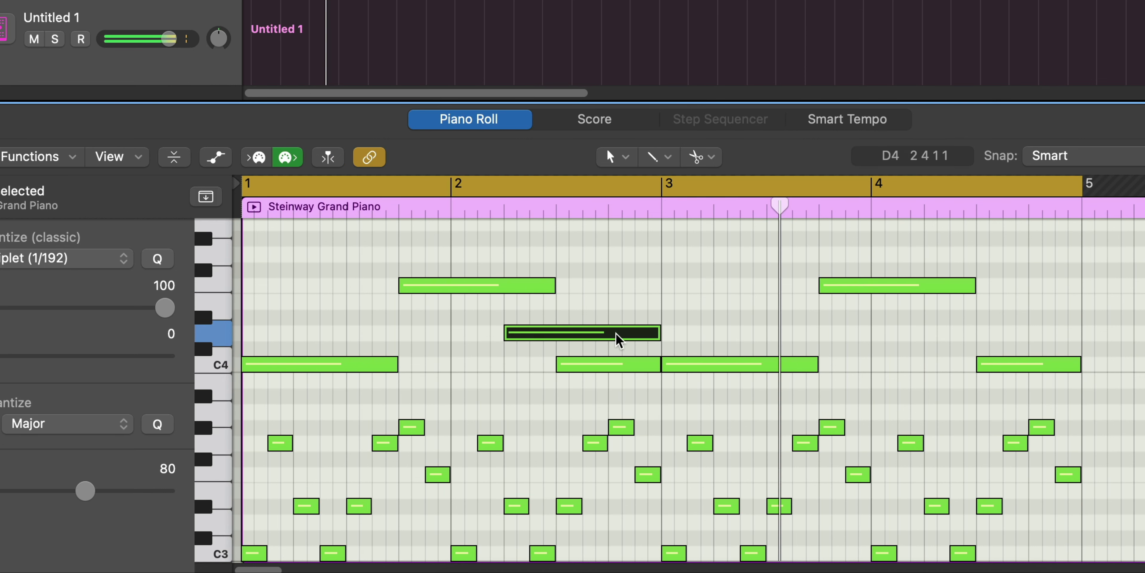
{"action": "left_click_drag", "start_coordinate": [653, 331], "coordinate": [501, 296]}
{"action": "left_click_drag", "start_coordinate": [558, 333], "coordinate": [556, 340]}
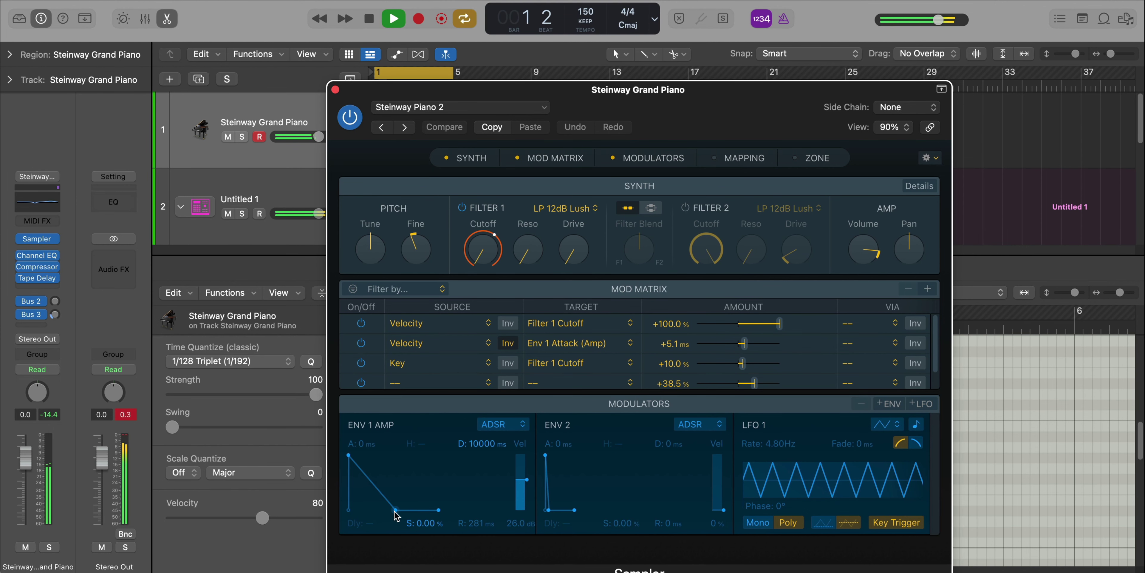
- Cut the Sampler ENV 1 amp decay to 131 ms, then close the plug-in and Piano Roll
{"action": "left_click_drag", "start_coordinate": [395, 511], "coordinate": [365, 511]}
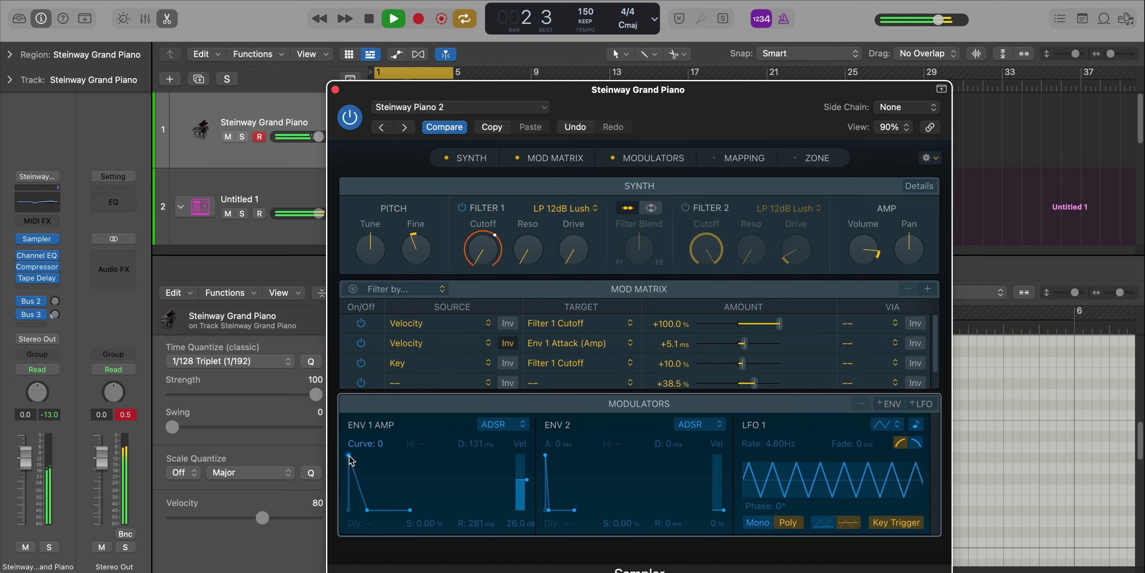
{"action": "left_click", "coordinate": [335, 90]}
{"action": "key", "text": "e"}
{"action": "key", "text": "z"}
{"action": "key", "text": "z"}
{"action": "double_click", "coordinate": [466, 118]}
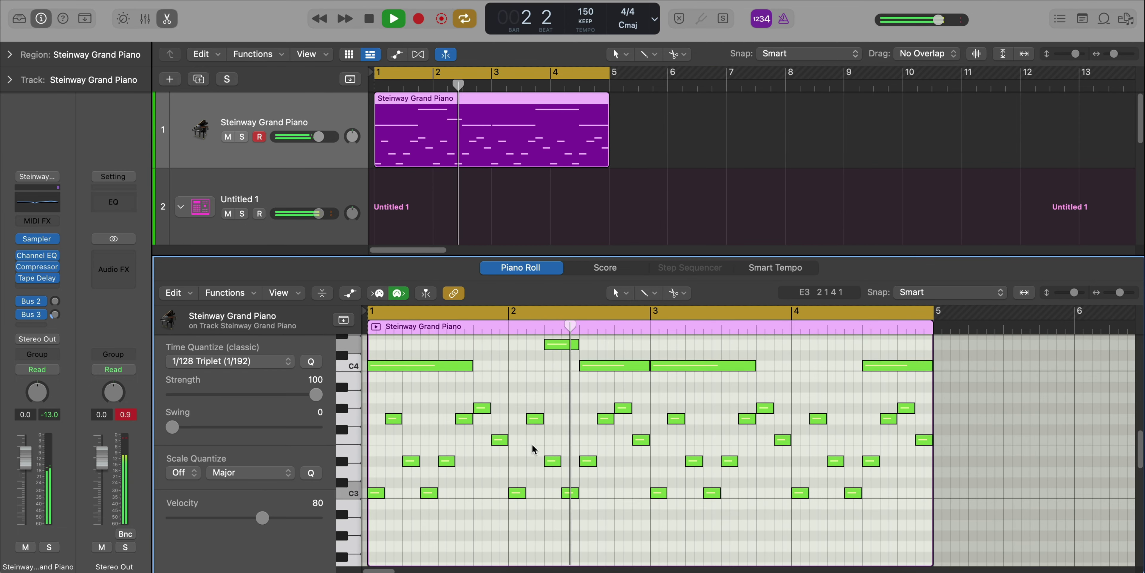
- Zoom the Steinway piano region's Piano Roll out horizontally and stop playback
{"action": "scroll", "coordinate": [533, 469], "scroll_direction": "up", "scroll_amount": 2}
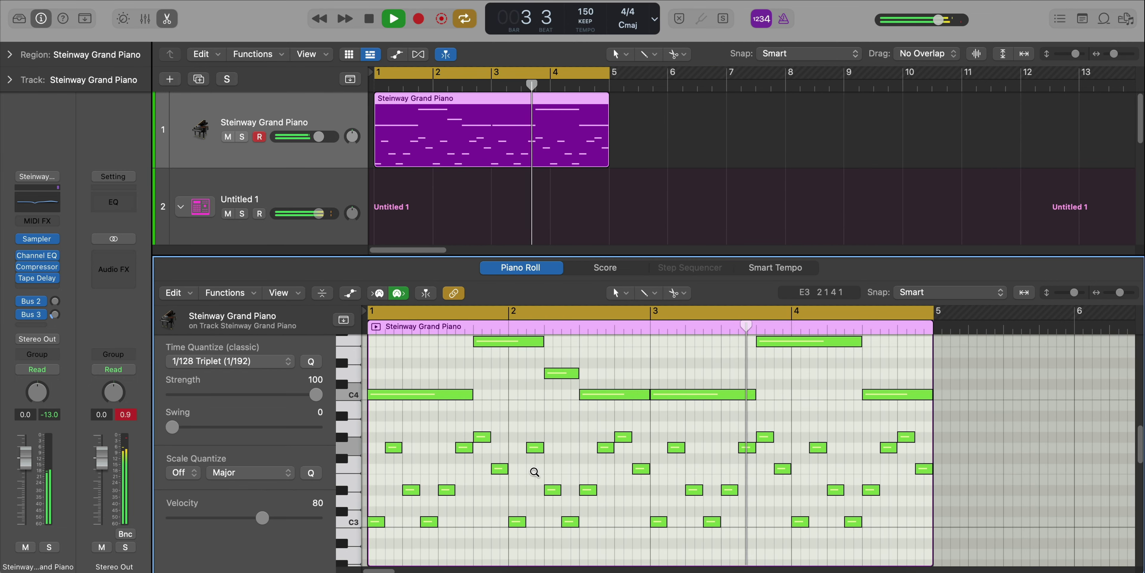
{"action": "left_click", "coordinate": [534, 471], "text": "ctrl+alt"}
{"action": "key", "text": "space"}
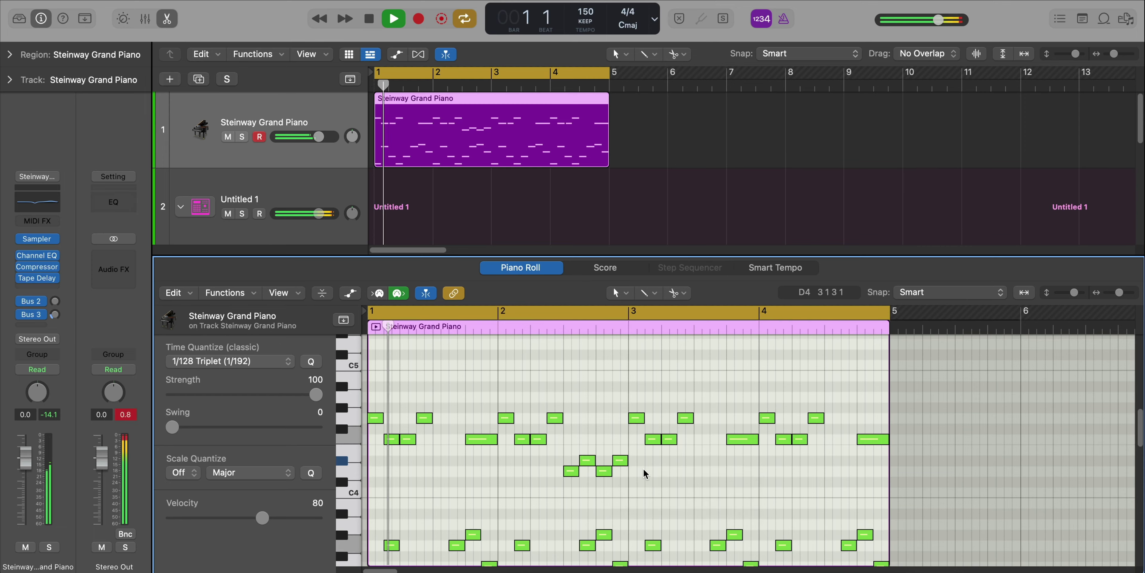
- Load the Synthesizer > Pad > Celestial Organ patch onto track 1 and play it
{"action": "key", "text": "space"}
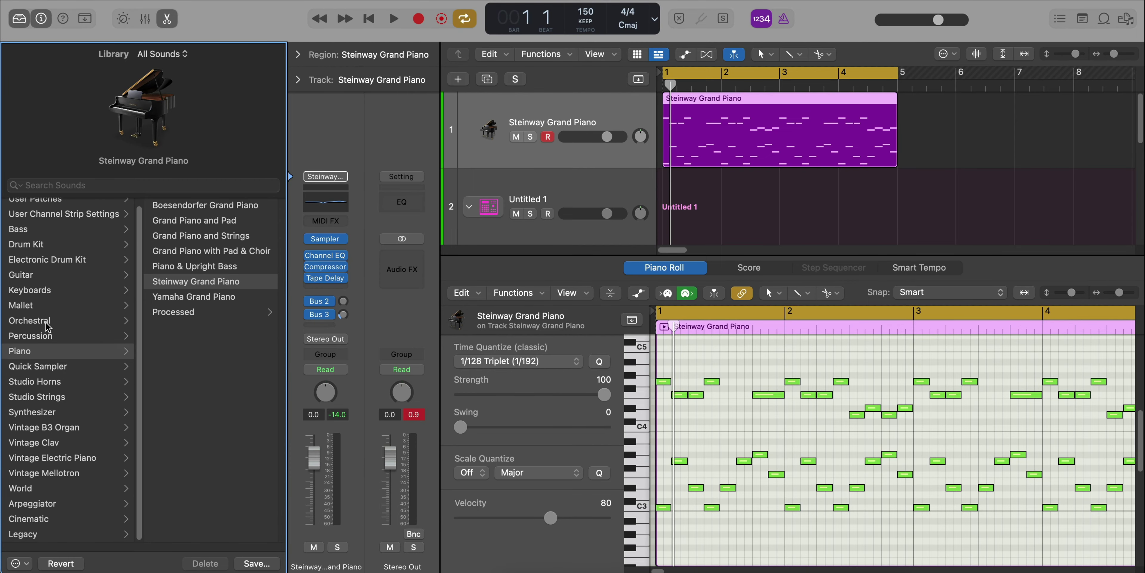
{"action": "left_click", "coordinate": [67, 411]}
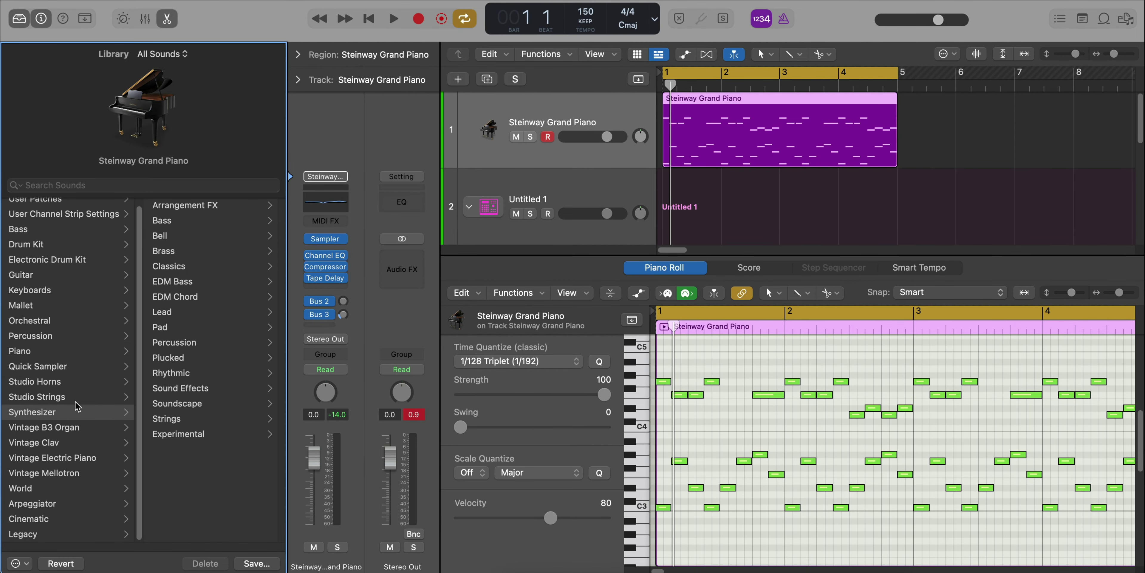
{"action": "left_click", "coordinate": [190, 327]}
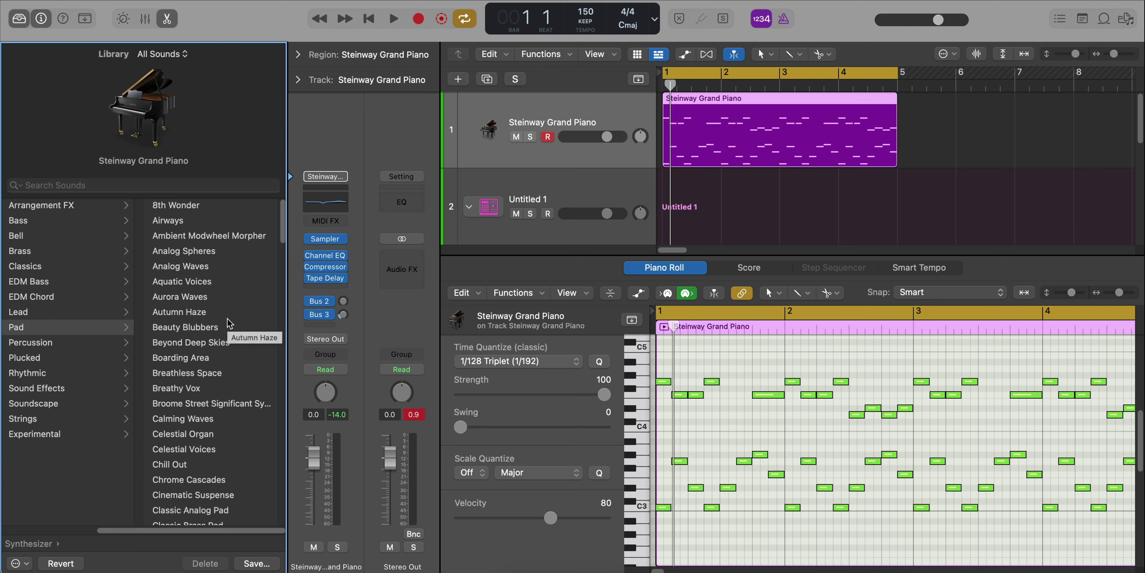
{"action": "scroll", "coordinate": [227, 324], "scroll_direction": "down", "scroll_amount": 1}
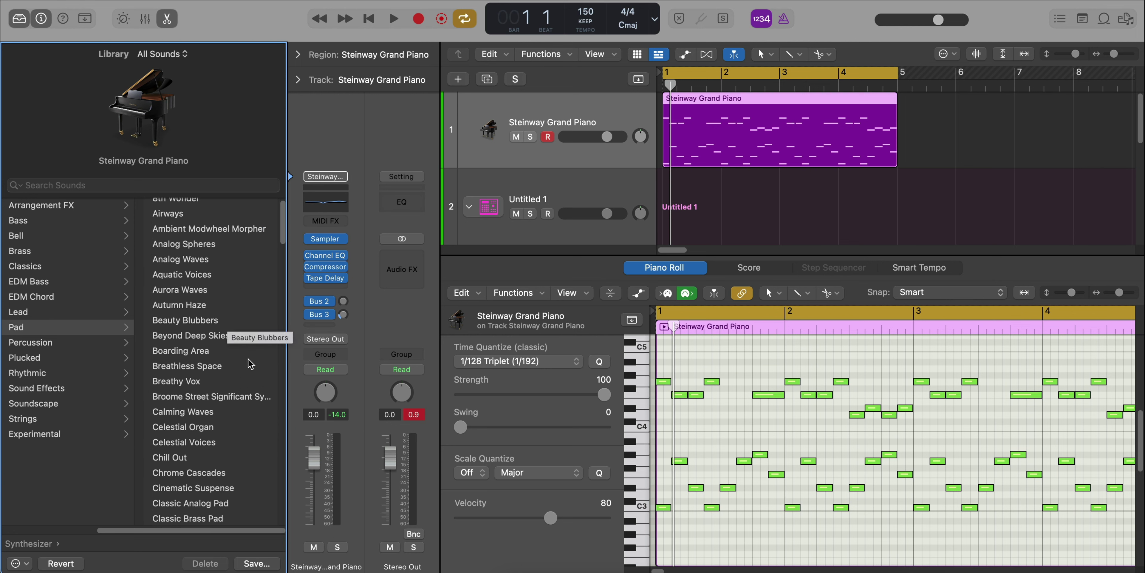
{"action": "left_click", "coordinate": [213, 425]}
{"action": "left_click", "coordinate": [13, 24]}
{"action": "key", "text": "space"}
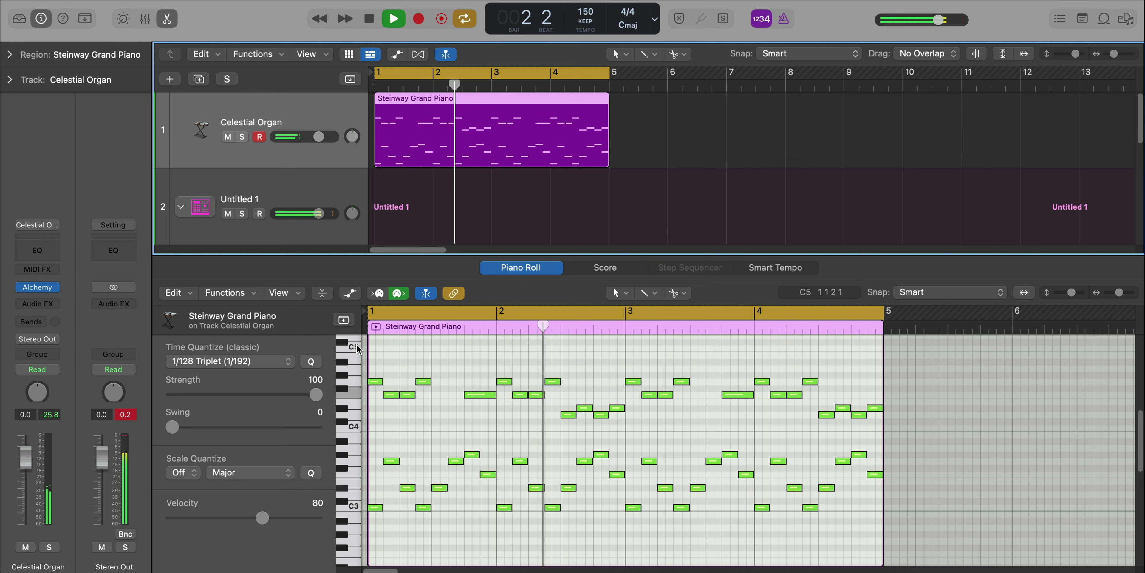
- Set the Celestial Organ's Alchemy Perform snapshot to Brighter
{"action": "key", "text": "v"}
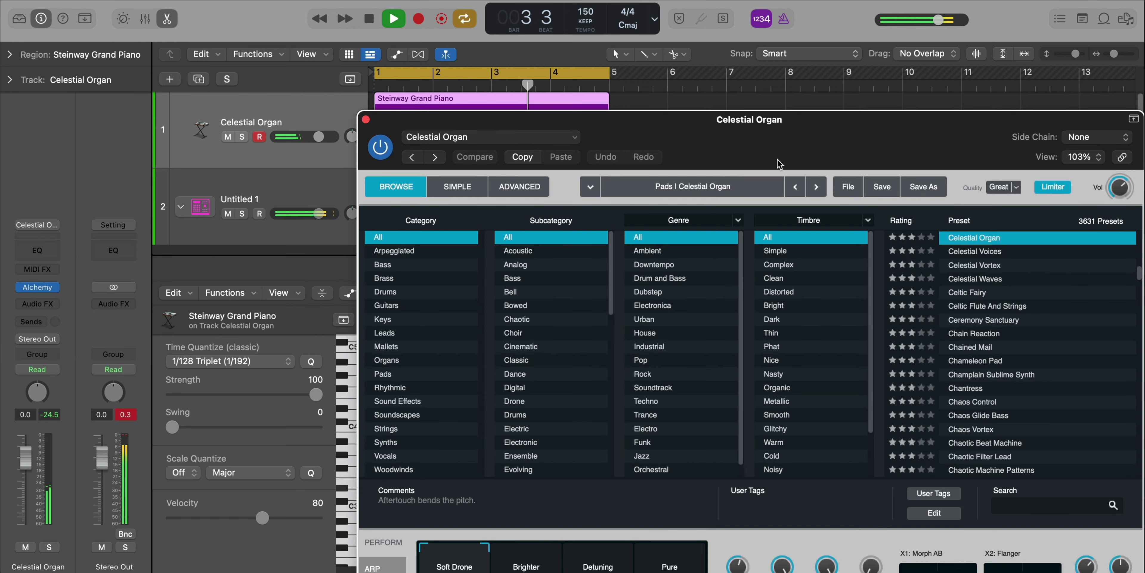
{"action": "left_click_drag", "start_coordinate": [778, 162], "coordinate": [574, 52]}
{"action": "left_click", "coordinate": [328, 453]}
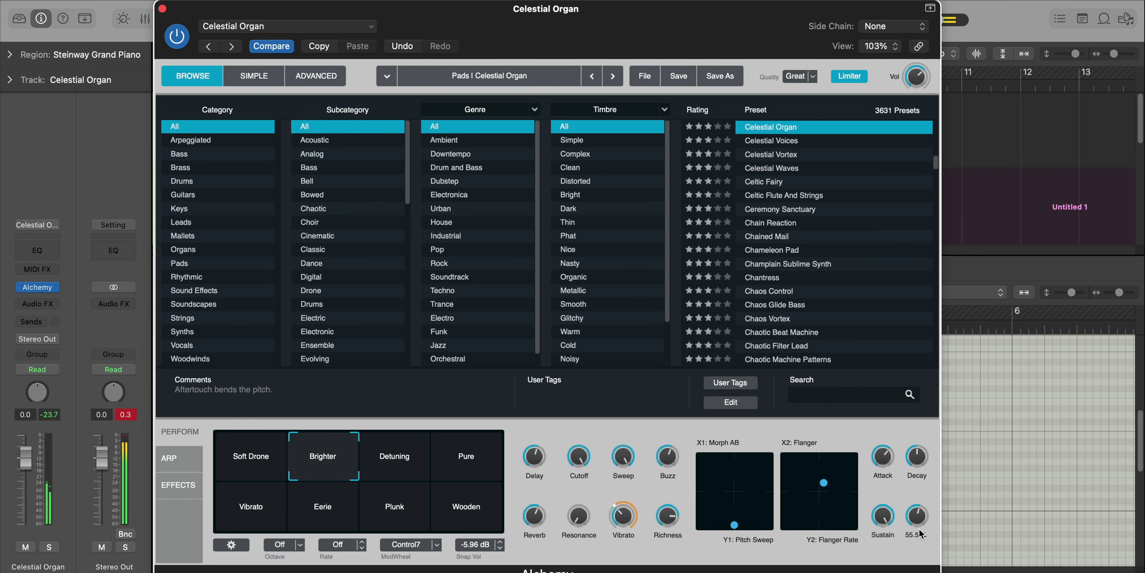
{"action": "left_click", "coordinate": [162, 9]}
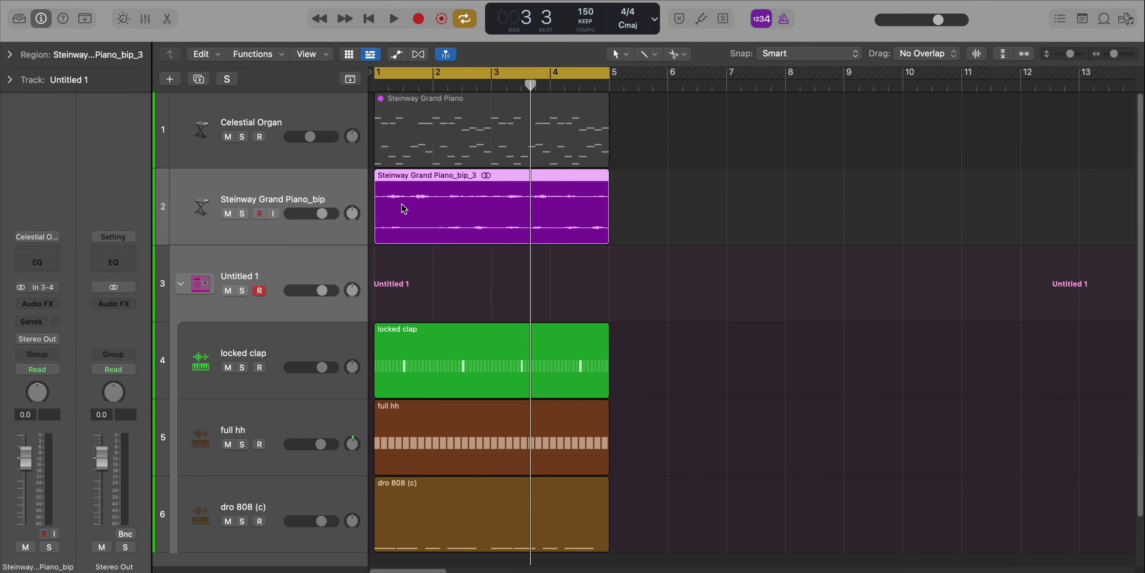
- Play the beat to hear the 1/4-loop 2x HalfTime effect on Steinway Grand Piano_bip
{"action": "key", "text": "space"}
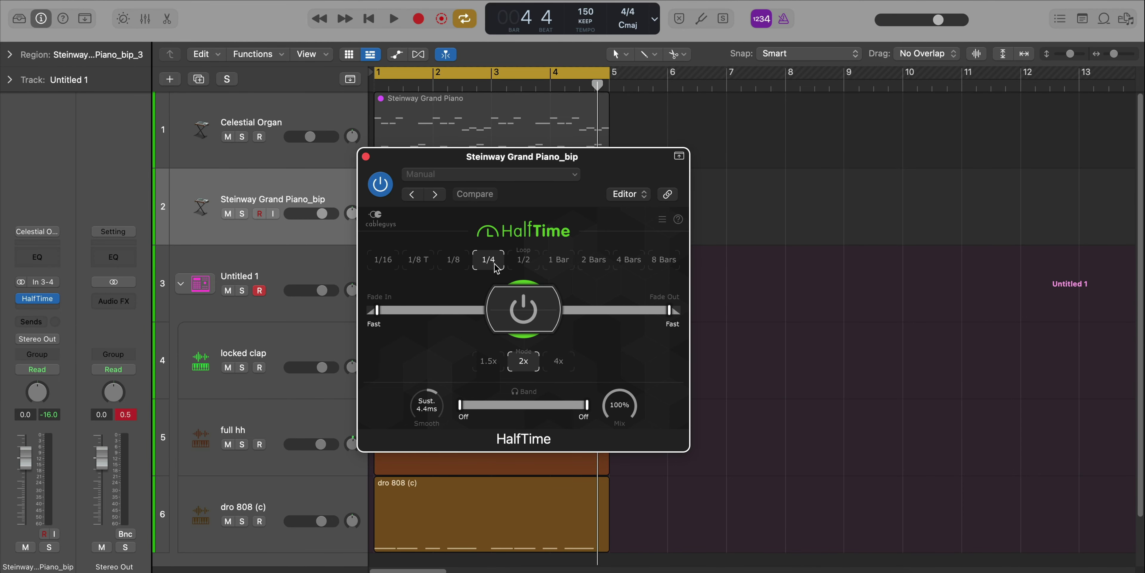
{"action": "key", "text": "space"}
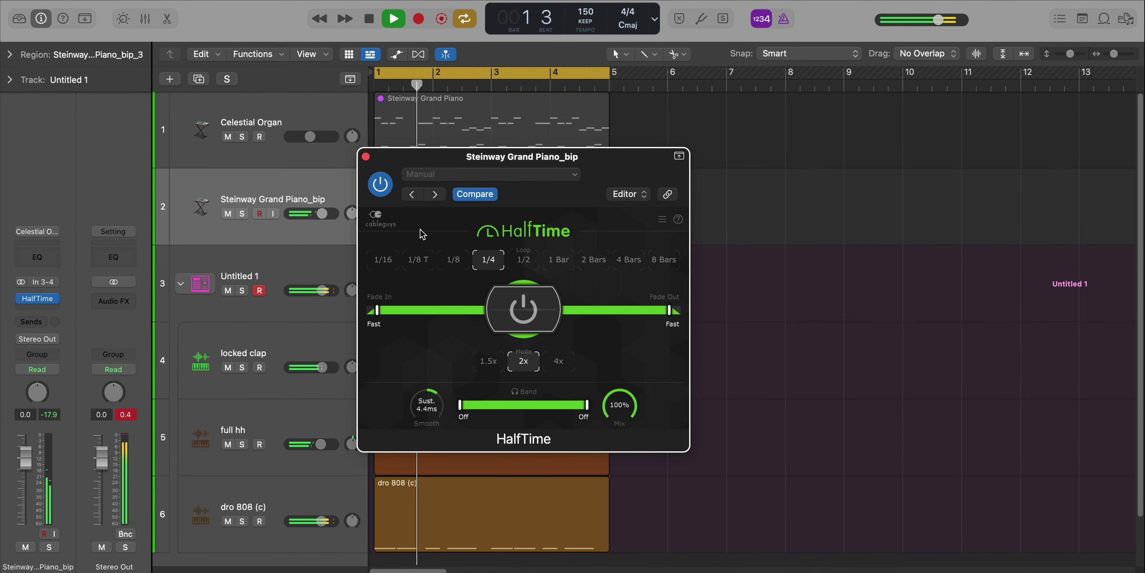